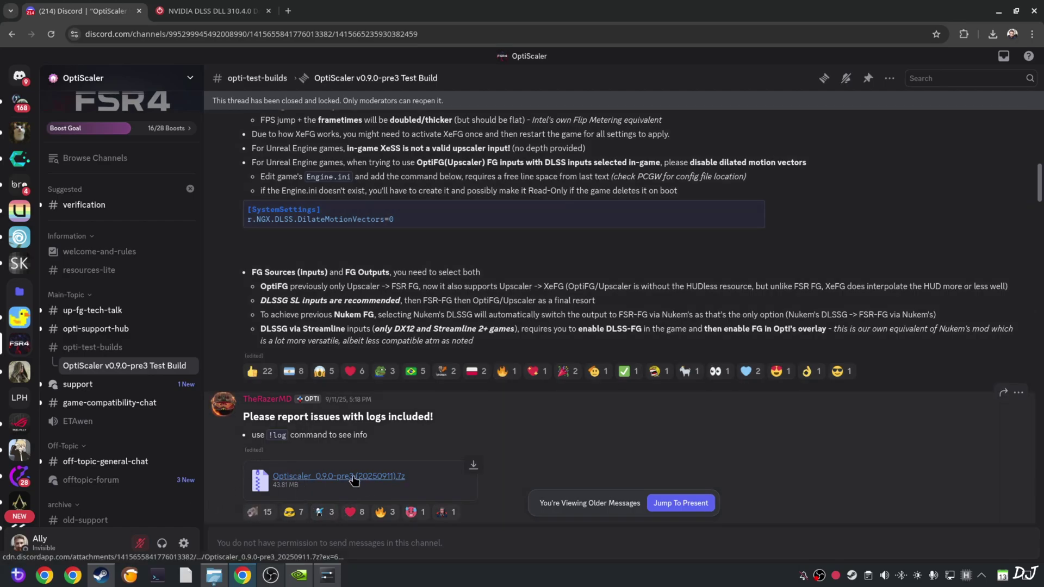
- Close the Discord page and download nvngx_dlss_310.4.0.zip from the TechPowerUp US-3 server
key(ctrl+w)
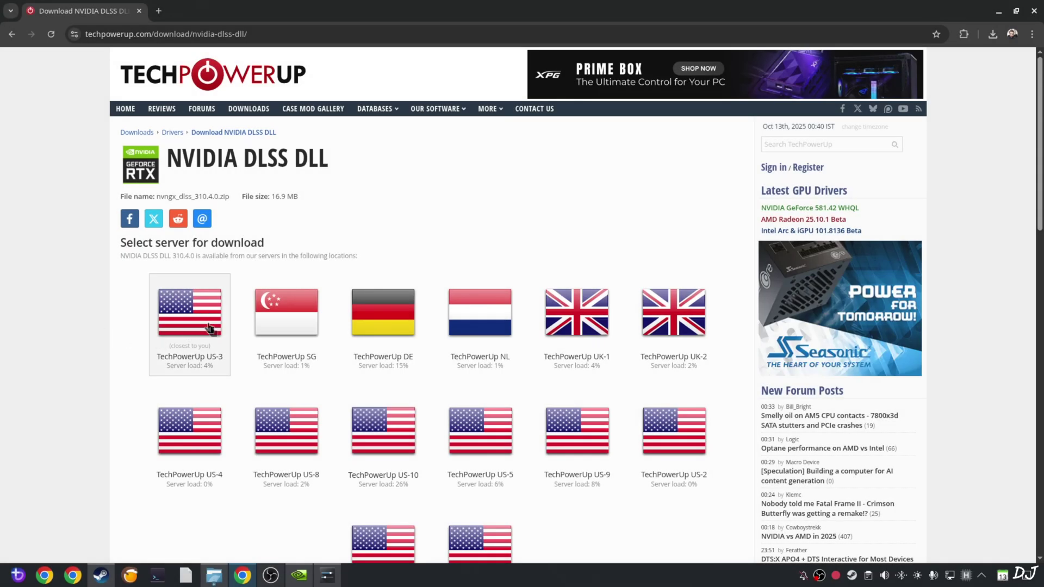
click(206, 329)
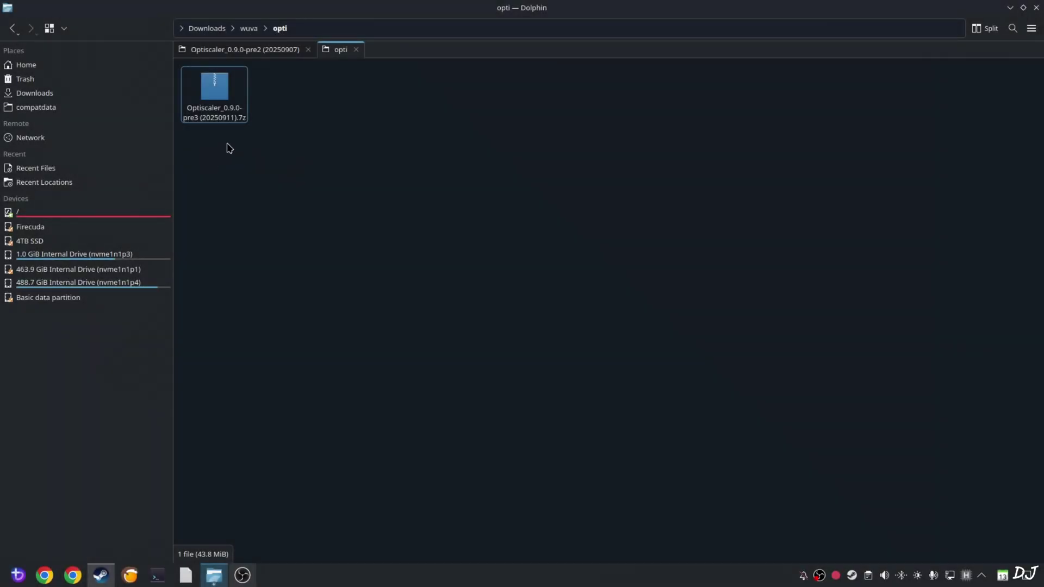
- Extract the Optiscaler_0.9.0-pre3 (20250911).7z archive into its own subfolder in the opti folder and close the archive
click(210, 101)
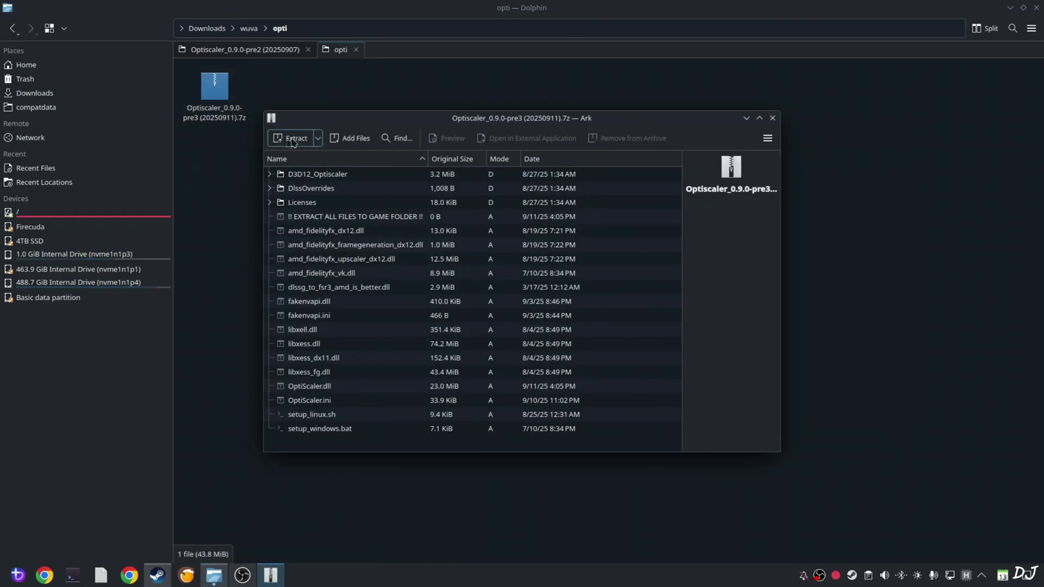
click(296, 139)
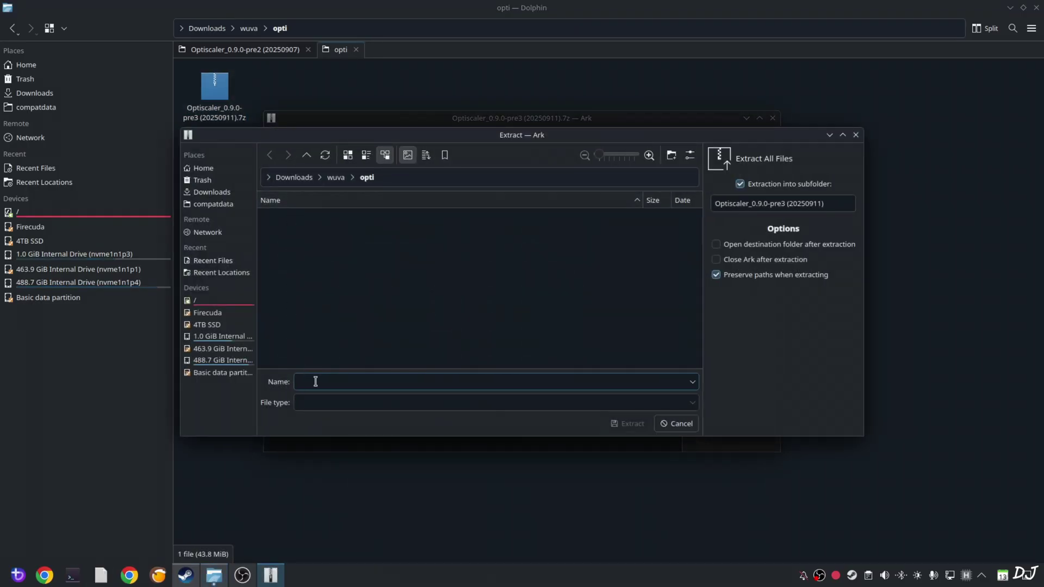
text(tryh)
click(641, 427)
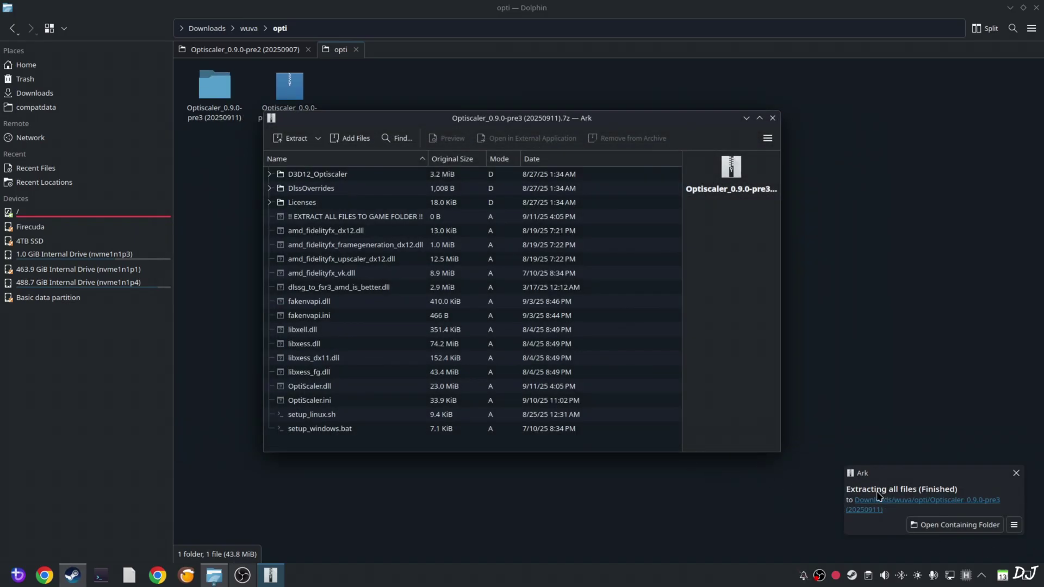
click(772, 118)
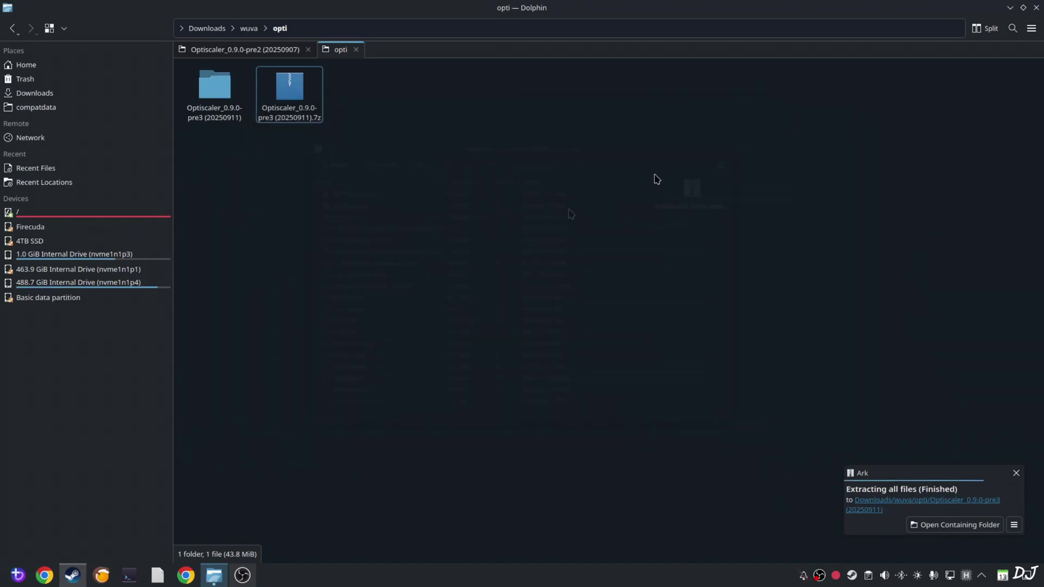
- Rename OptiScaler.dll in the extracted Optiscaler_0.9.0-pre3 (20250911) folder to d3d12.dll
double_click(211, 126)
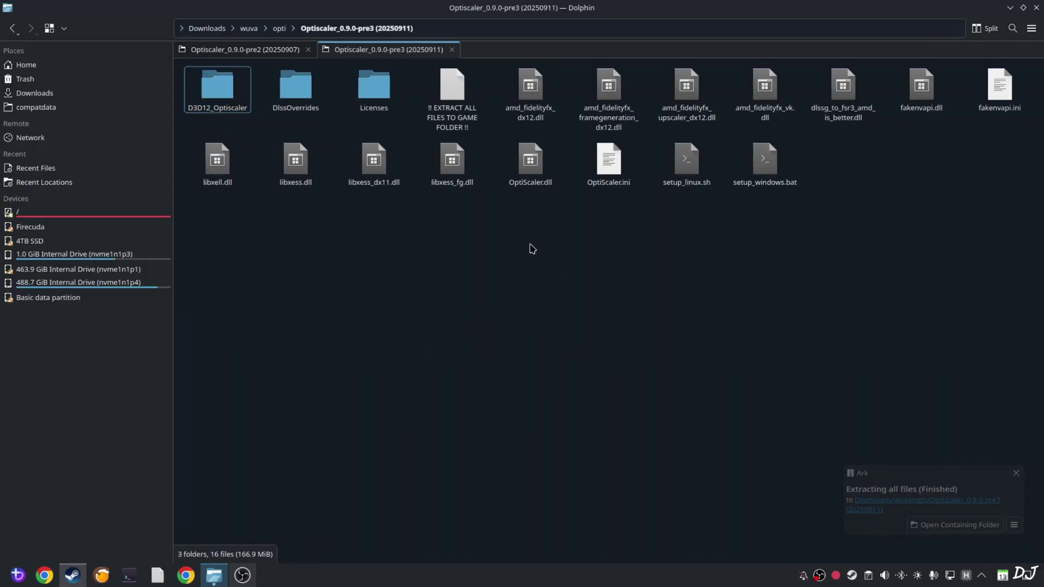
click(527, 175)
right_click(529, 169)
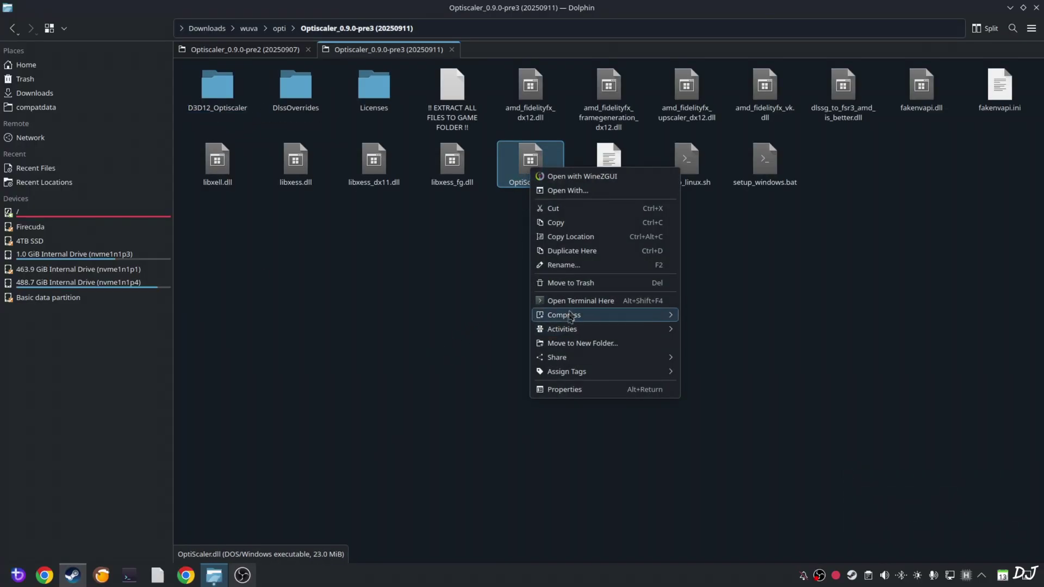
click(563, 265)
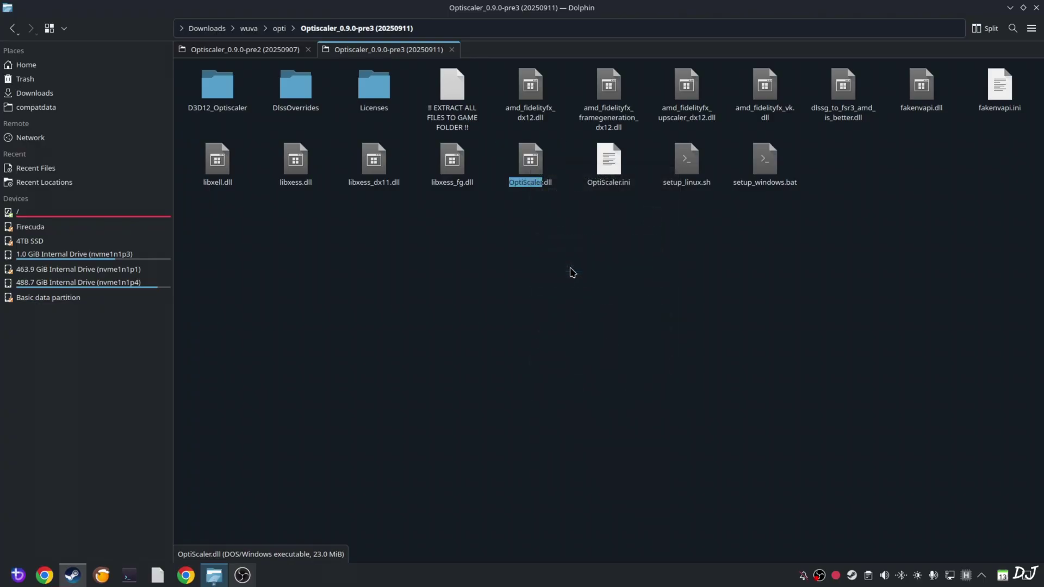
text(d3d1)
key(Return)
text(2)
key(Return)
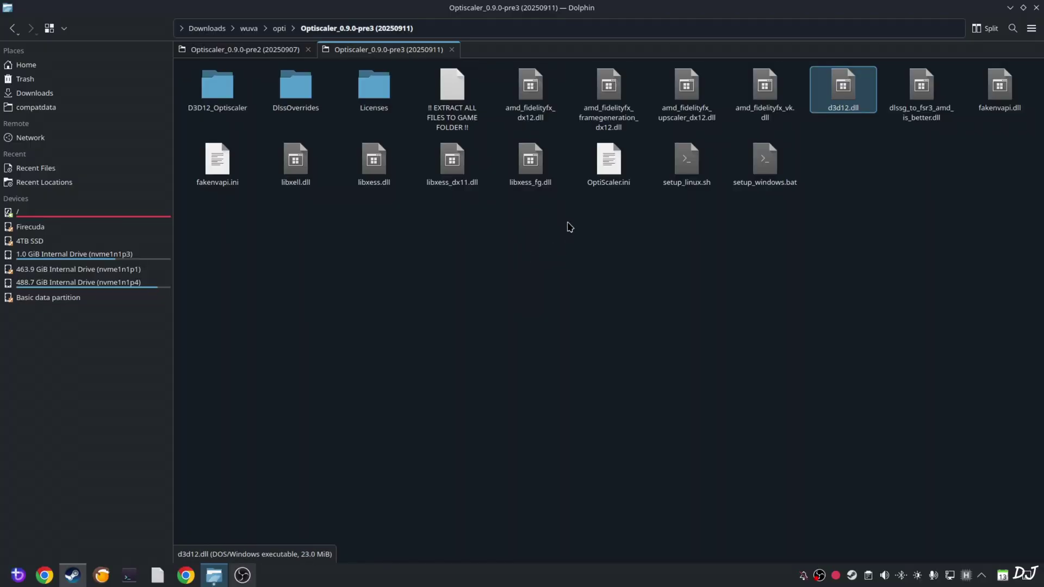
- Copy OptiScaler.ini, libxess_fg.dll, libxess.dll, libxell.dll, both fakenvapi files, d3d12.dll and the three amd_fidelityfx DX12 DLLs
click(606, 173)
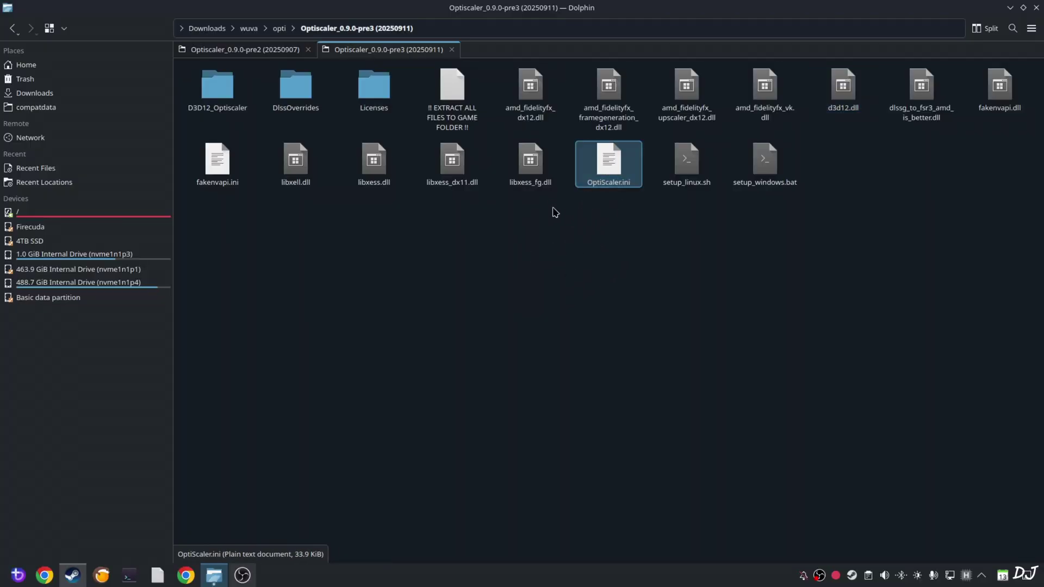
ctrl+click(541, 165)
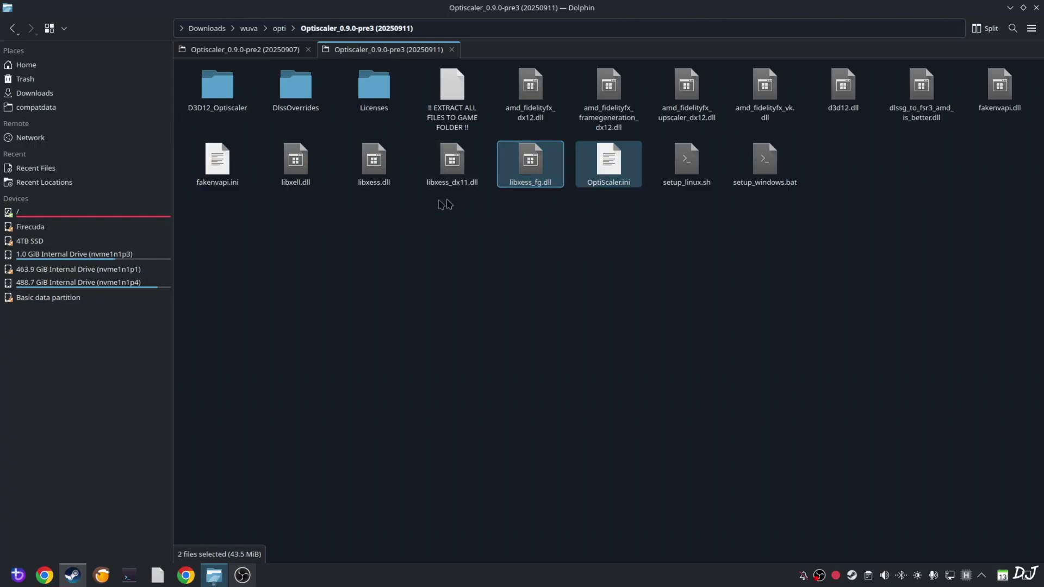
ctrl+click(374, 163)
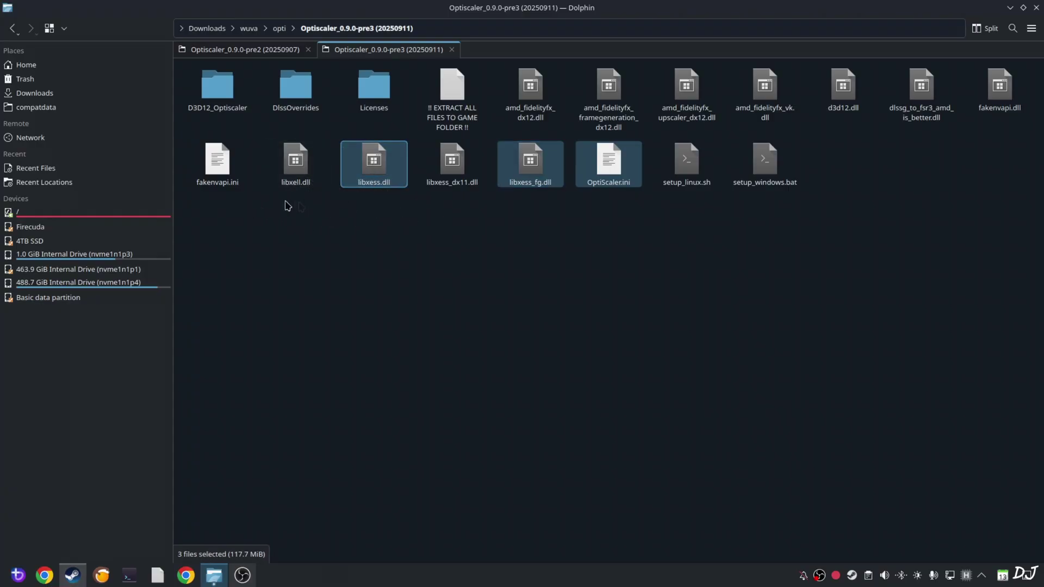
ctrl+click(302, 169)
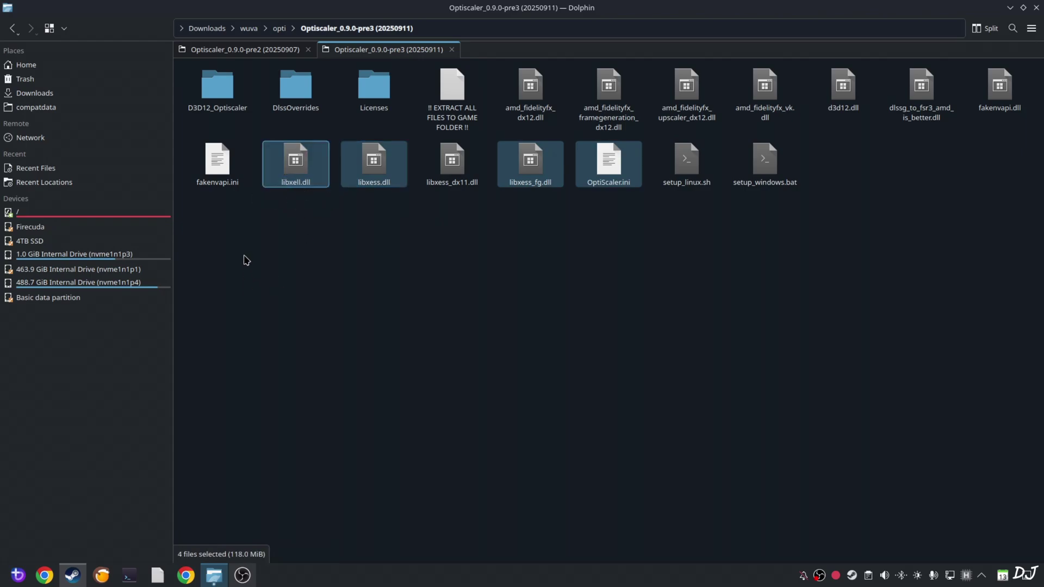
ctrl+click(211, 159)
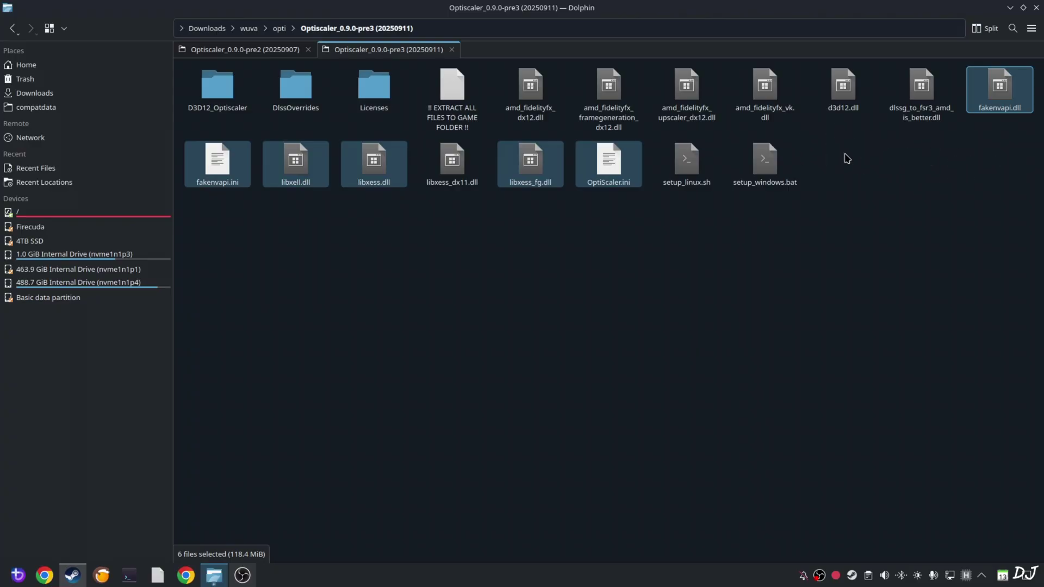
ctrl+click(837, 102)
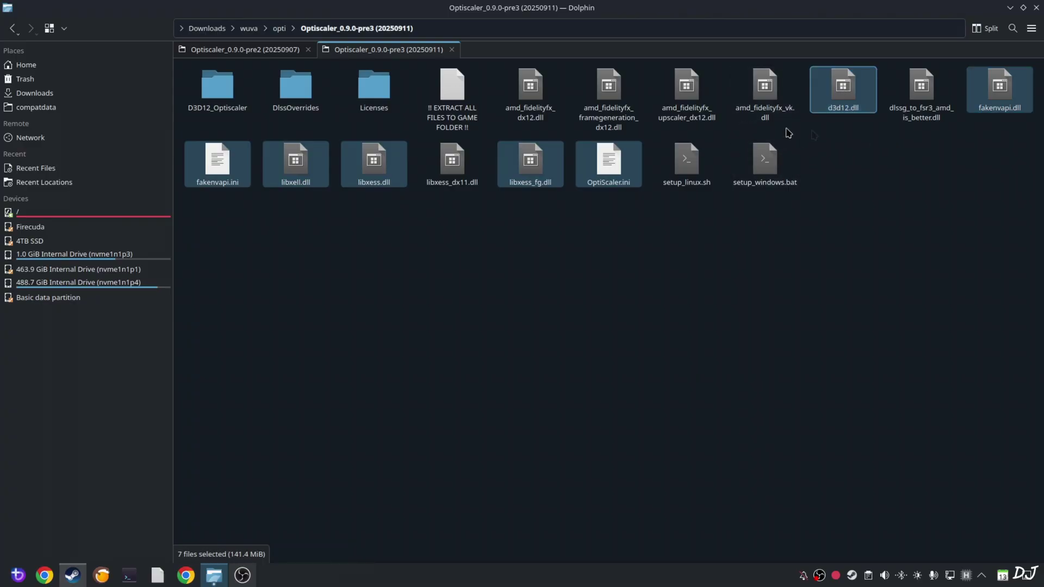
ctrl+click(695, 91)
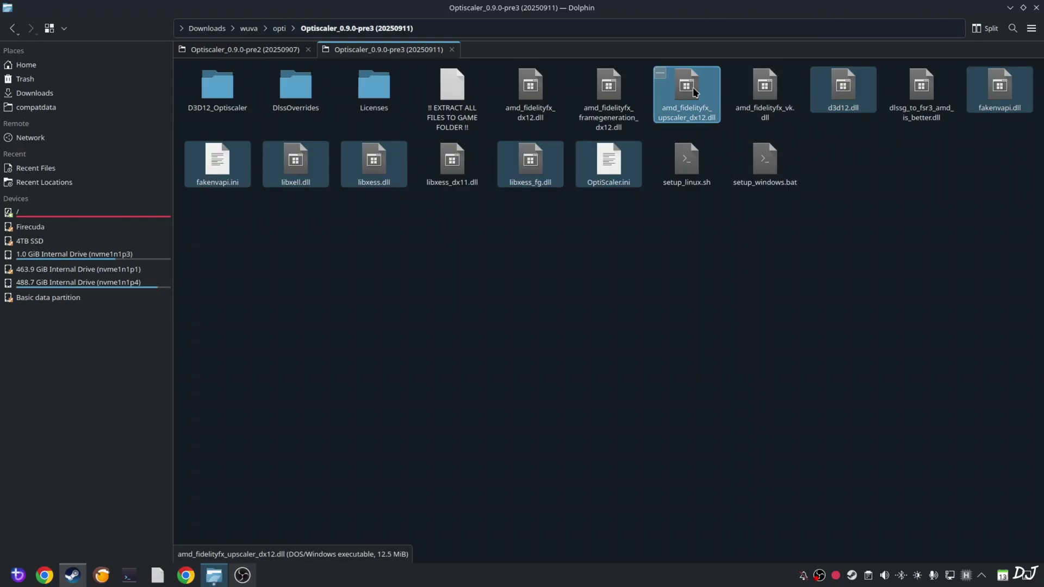
ctrl+click(618, 106)
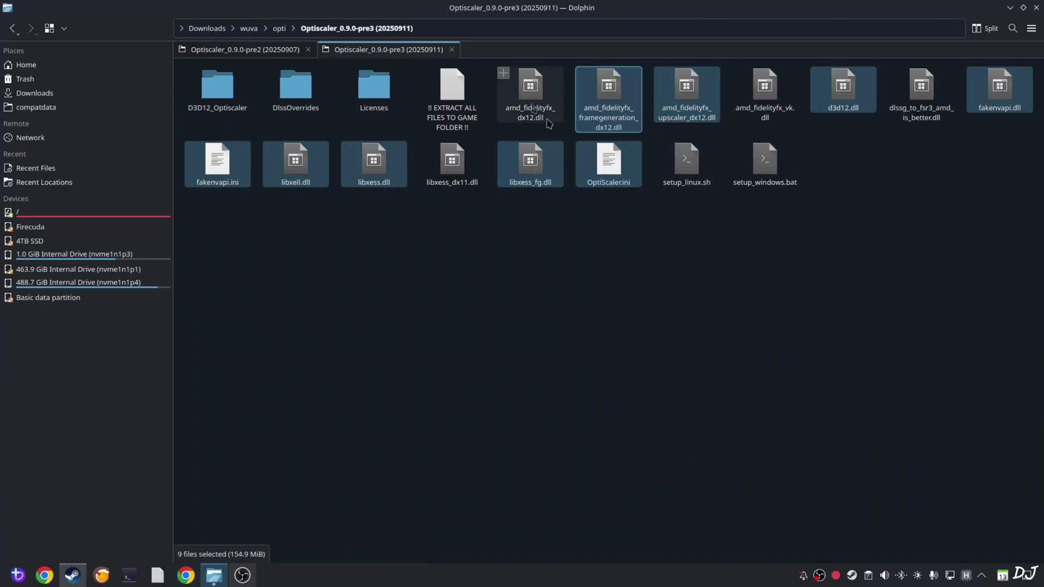
ctrl+click(547, 120)
right_click(381, 181)
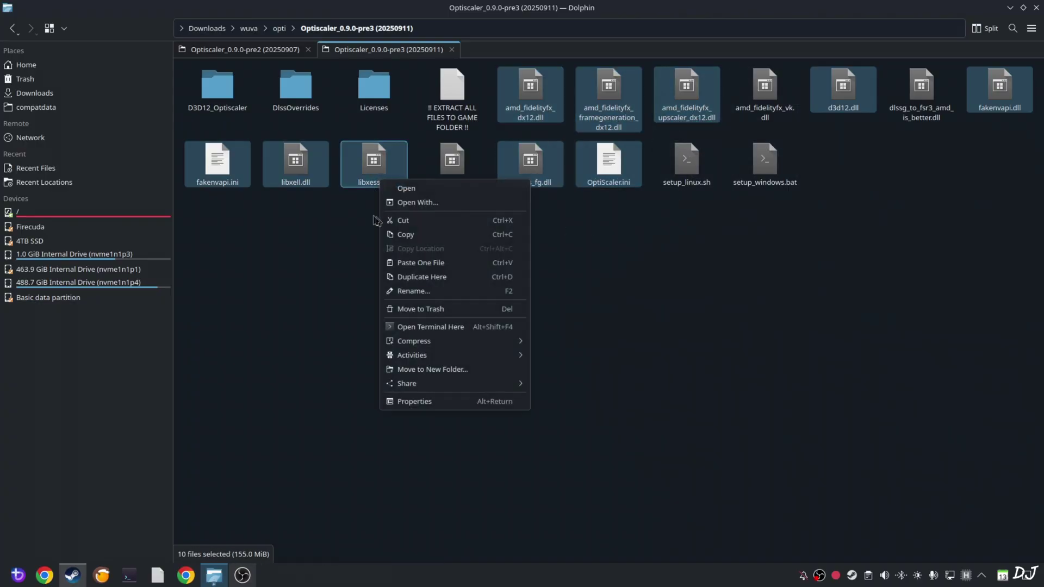
click(405, 235)
- Switch to Steam, browse the local files of Wuthering Waves and open the Client/Binaries/Win64 folder
click(73, 575)
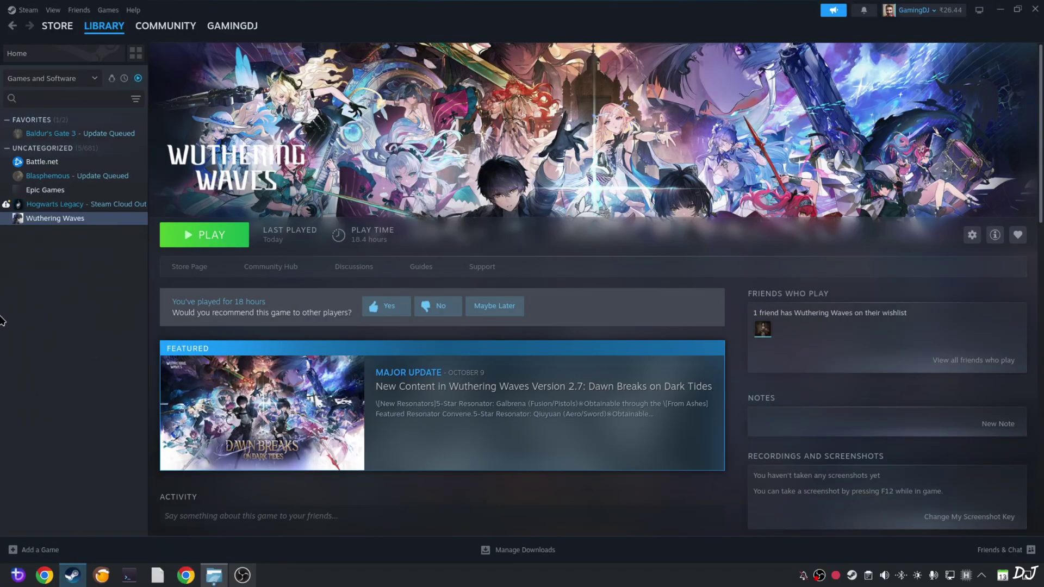
right_click(65, 219)
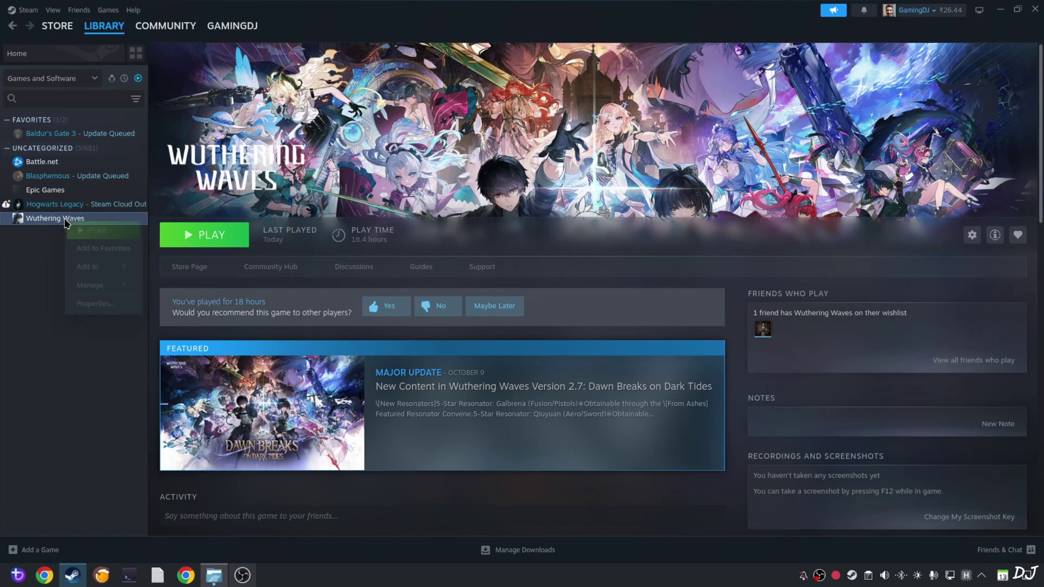
mouse_move(83, 285)
click(168, 306)
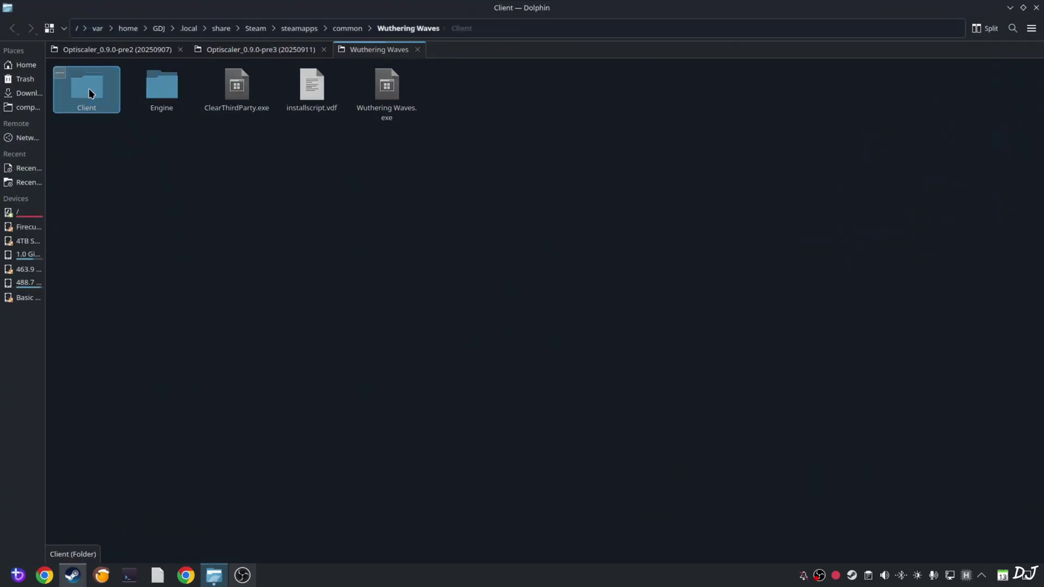
click(89, 88)
click(91, 92)
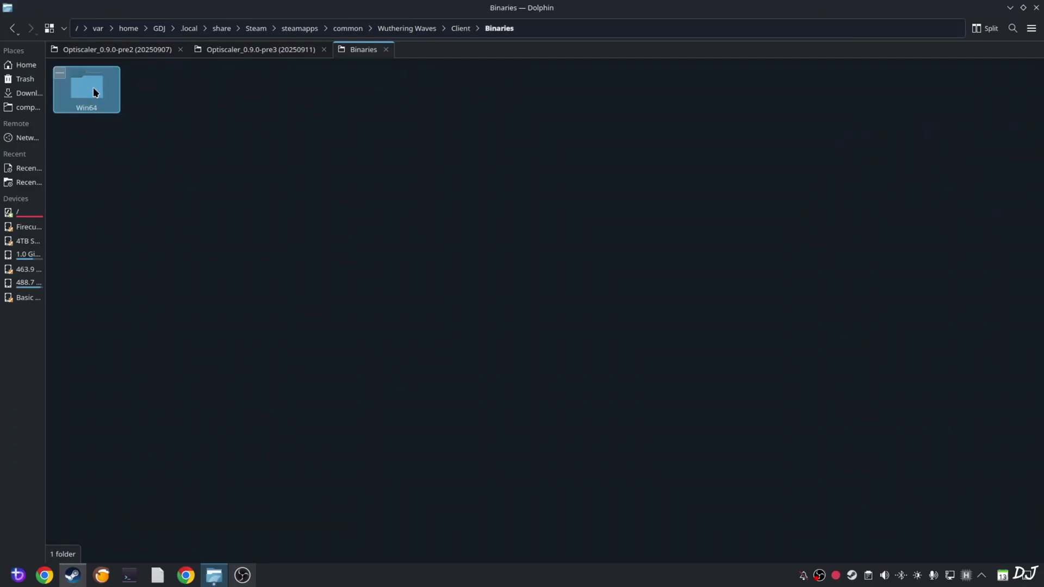
click(93, 90)
- Paste the ten copied OptiScaler files into the game's Win64 folder, overwriting all existing files
right_click(567, 242)
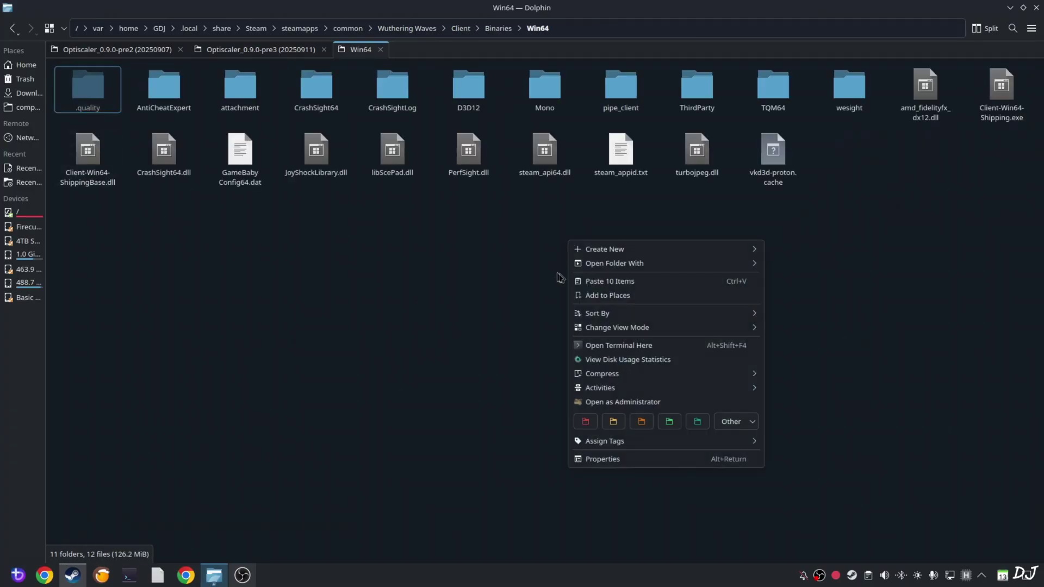
click(590, 281)
click(489, 366)
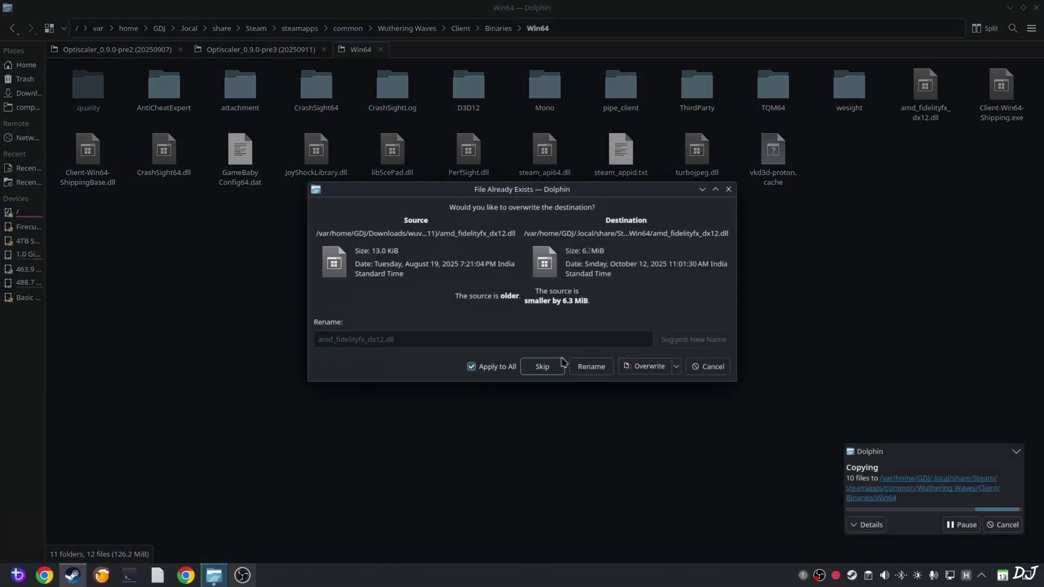
click(630, 365)
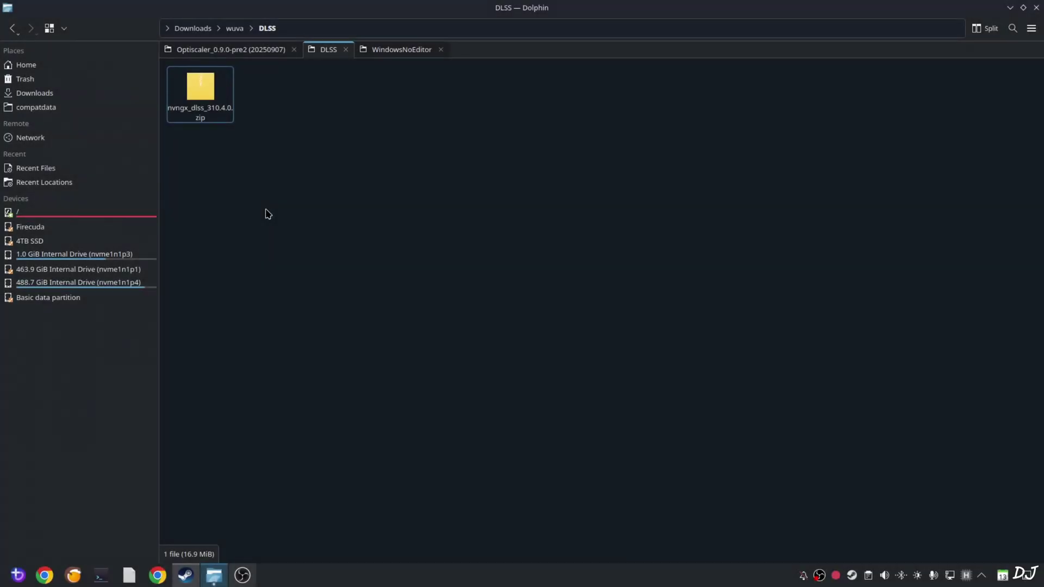
- Extract nvngx_dlss.dll from nvngx_dlss_310.4.0.zip into the DLSS folder and cut the extracted file
click(211, 88)
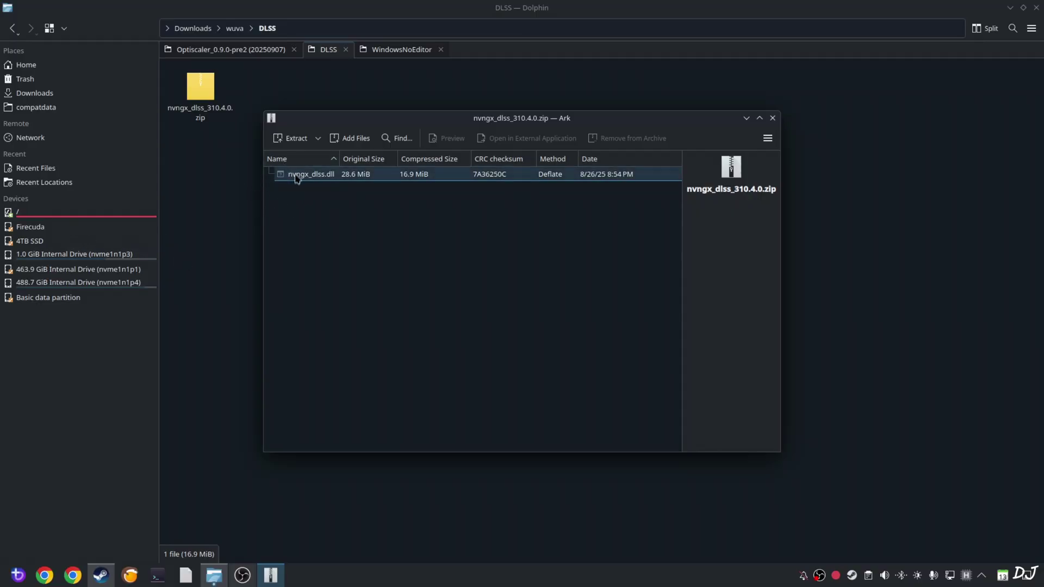
drag(296, 175, 244, 209)
click(204, 88)
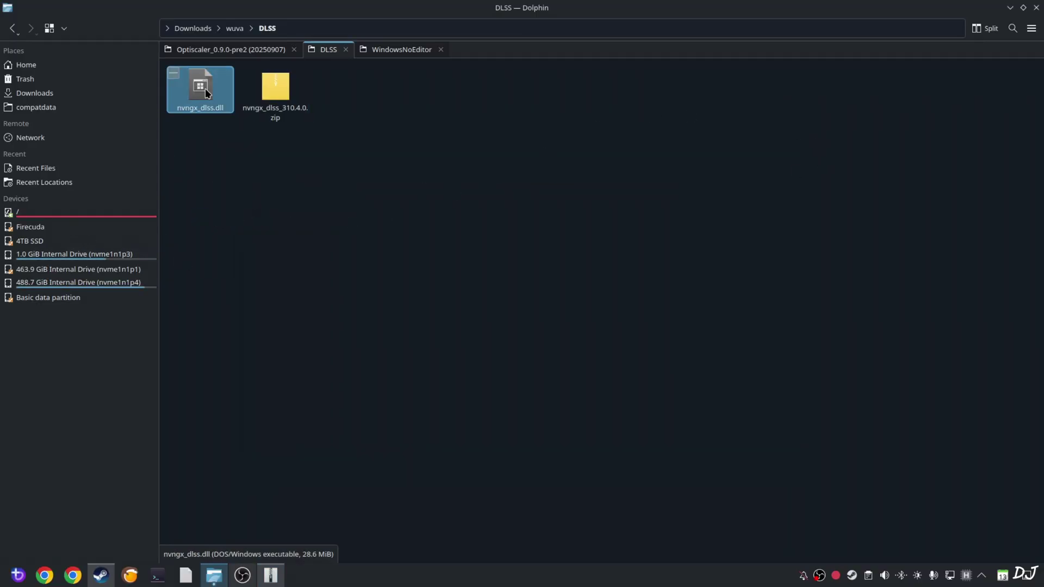
right_click(205, 90)
click(241, 136)
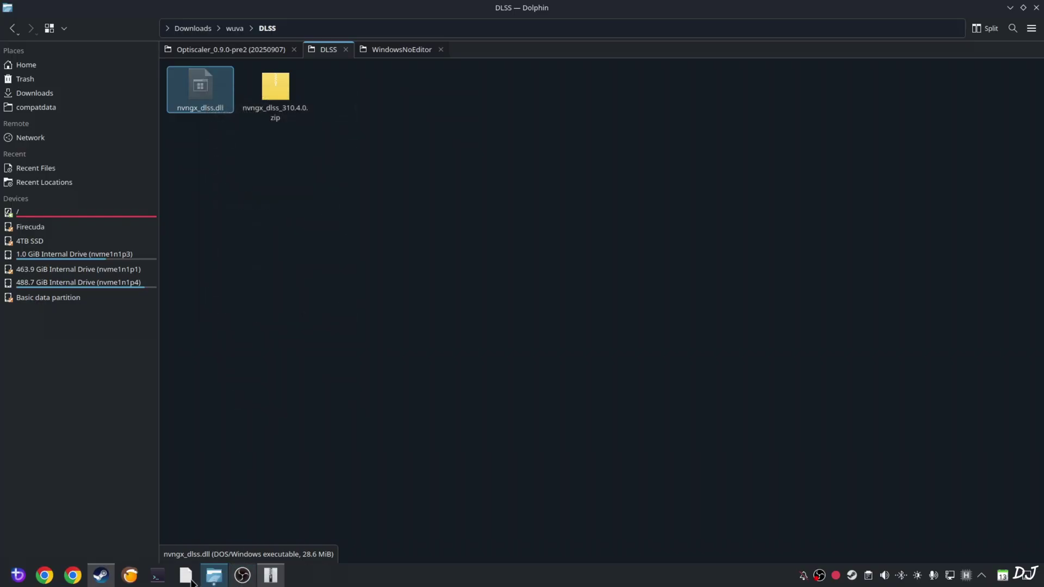
- Switch to Steam and browse the local files of Wuthering Waves
click(100, 575)
right_click(76, 227)
mouse_move(103, 287)
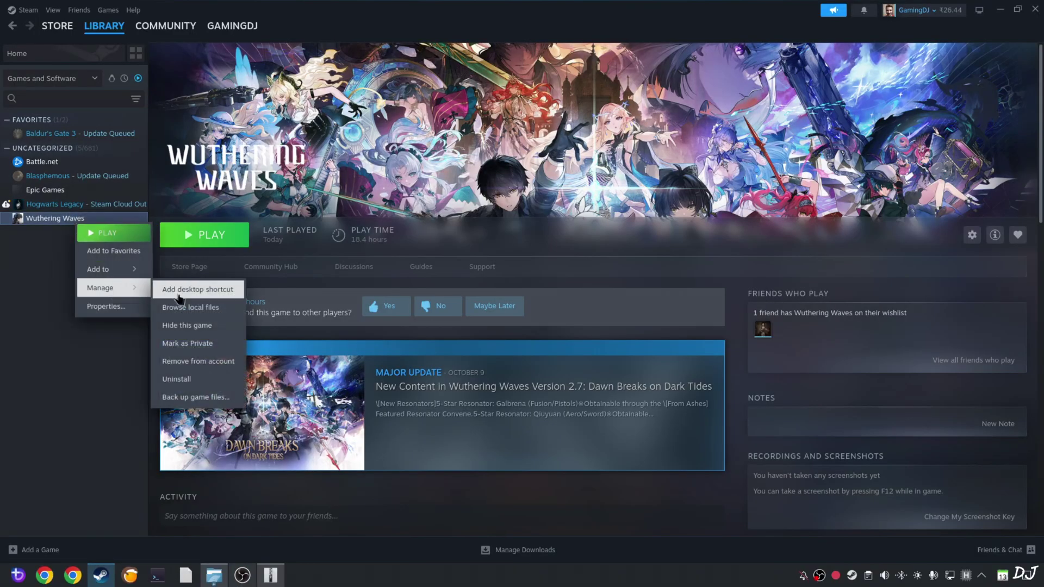
click(184, 305)
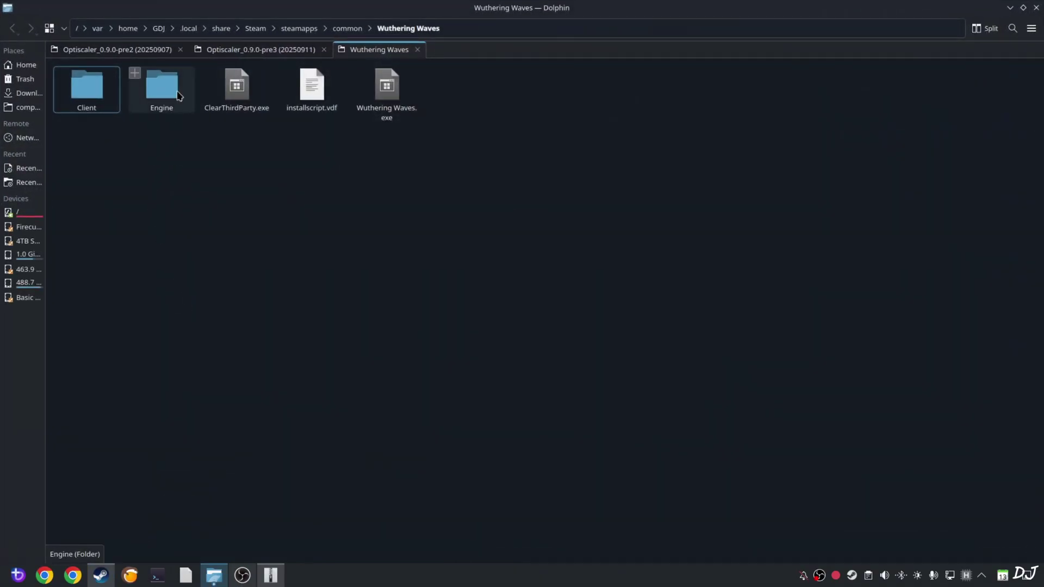
- Open the game's Engine/Plugins/Runtime/Nvidia/DLSS/Binaries/ThirdParty/Win64 folder
double_click(173, 91)
click(394, 91)
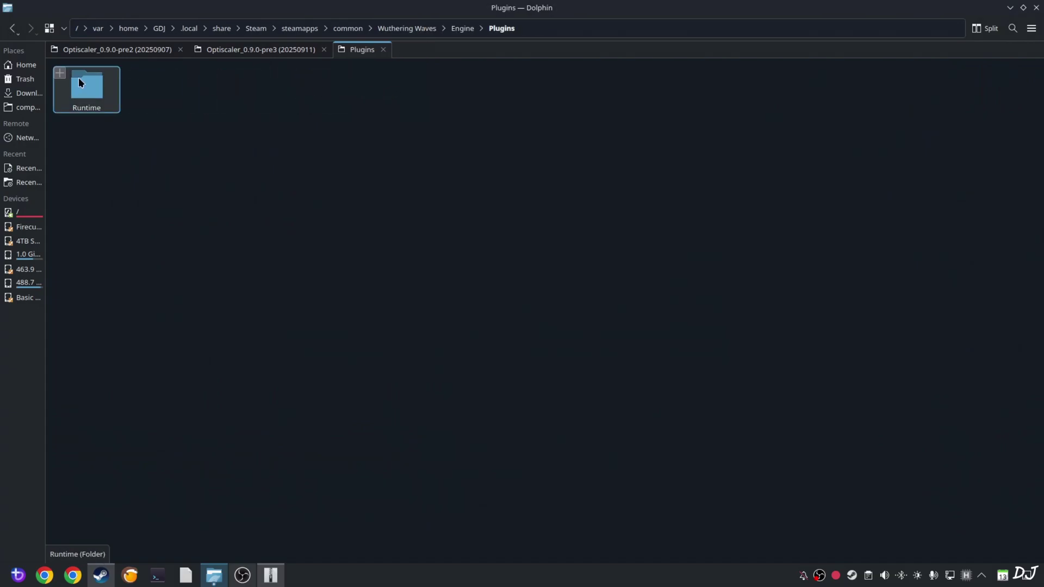
double_click(89, 91)
double_click(164, 91)
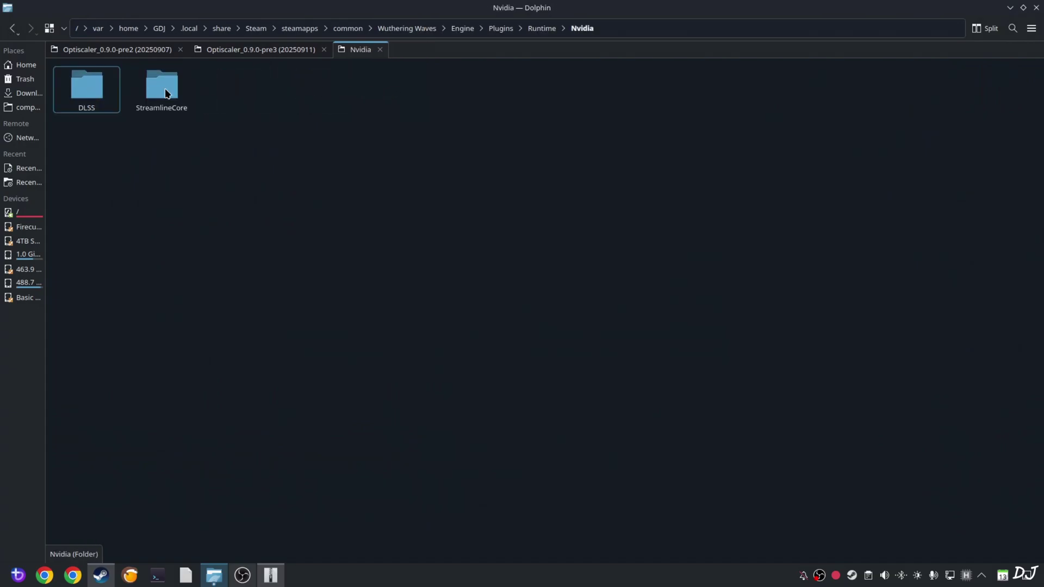
double_click(99, 89)
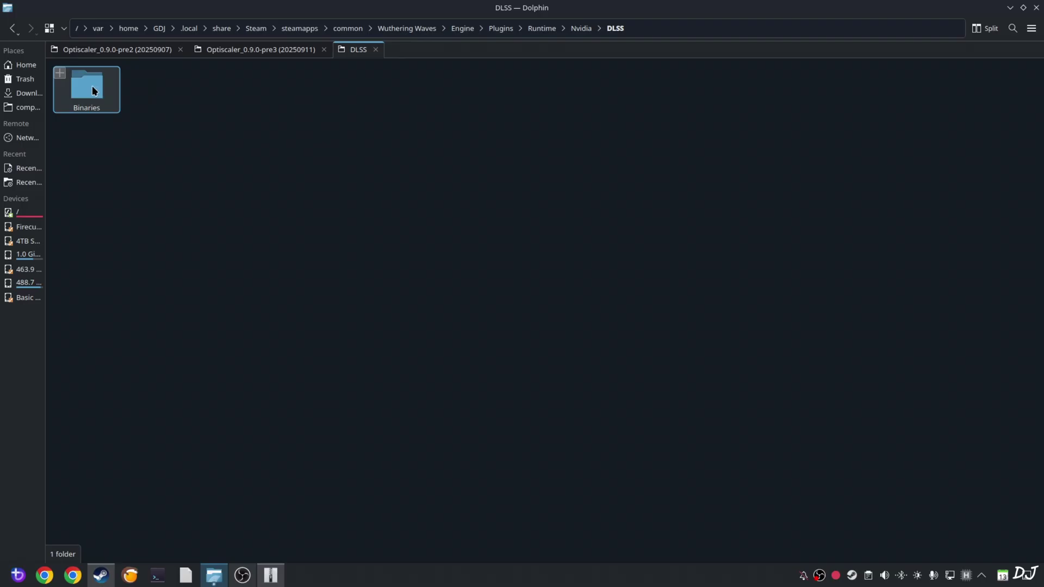
double_click(92, 85)
double_click(92, 85)
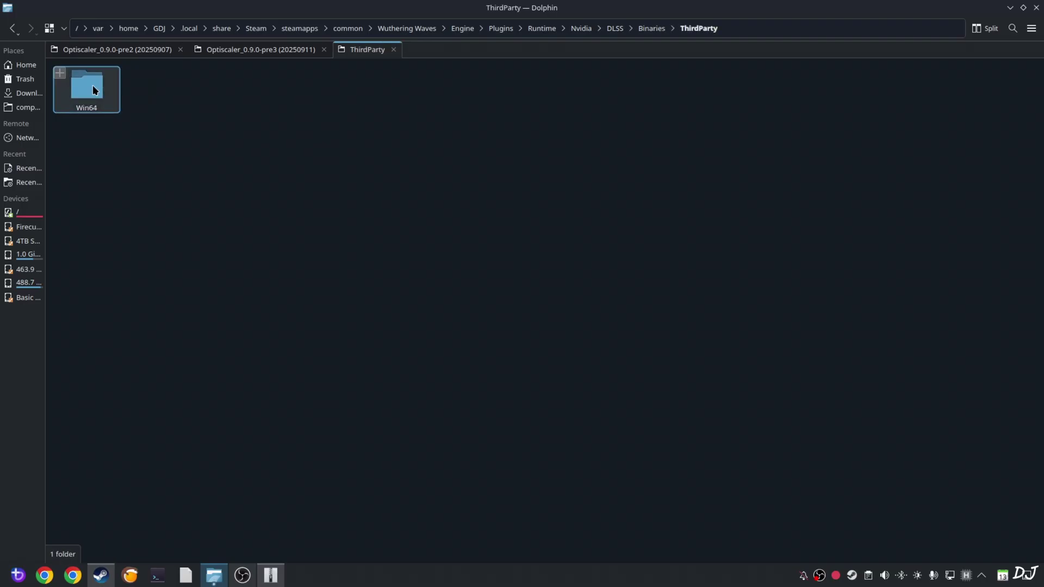
double_click(92, 85)
- Paste the cut nvngx_dlss.dll into the DLSS plugin's Win64 folder, overwriting the existing file
right_click(245, 138)
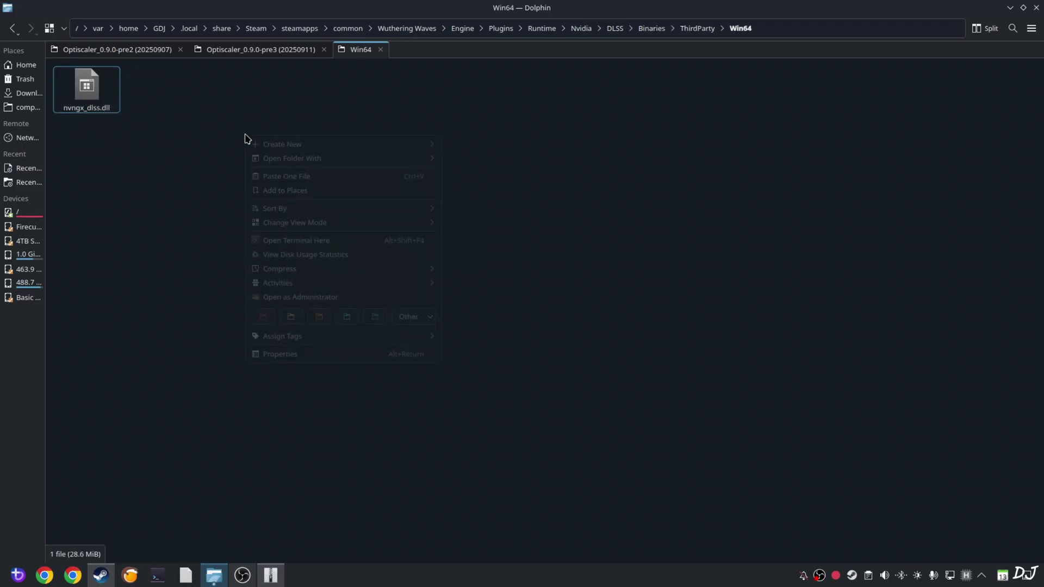
click(282, 176)
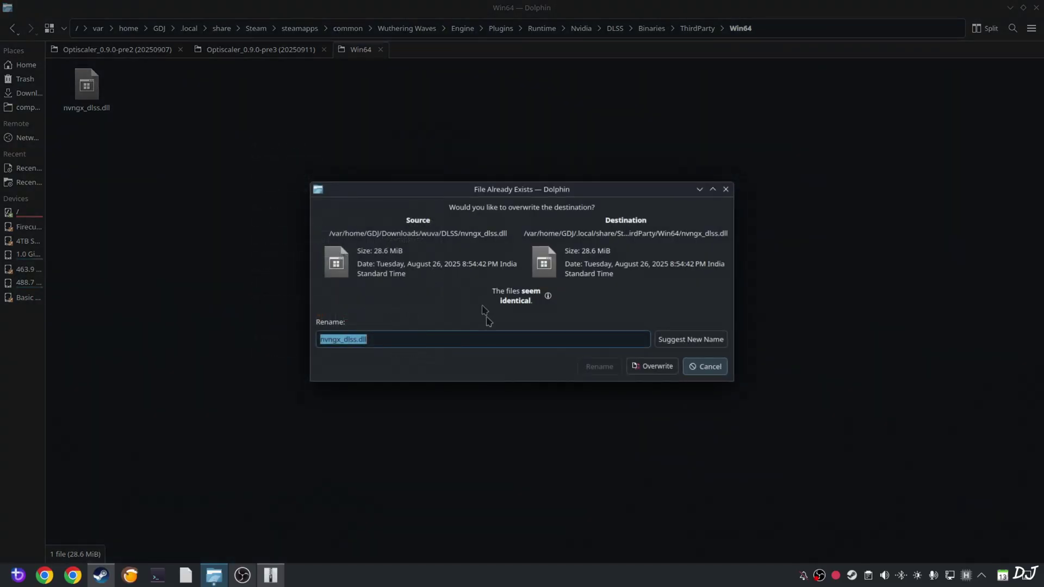
click(652, 368)
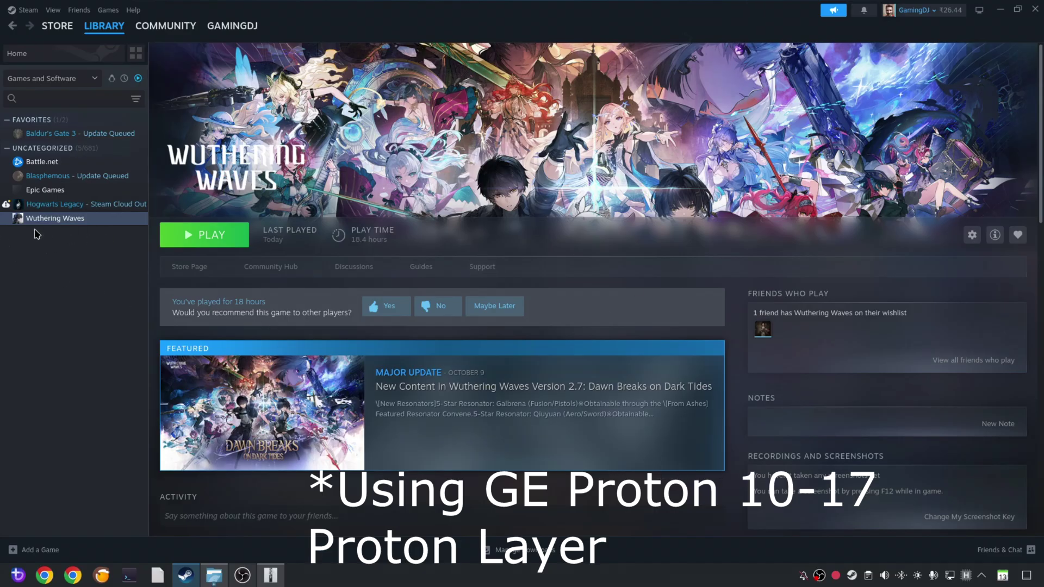
- Check the launch options in the Wuthering Waves properties in Steam, and launch the game
click(971, 234)
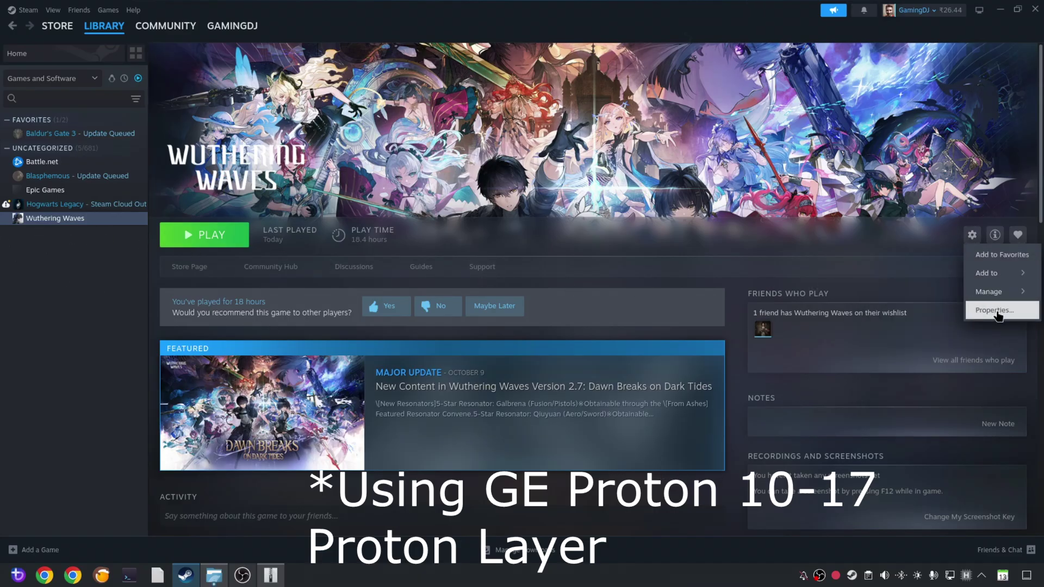
click(996, 311)
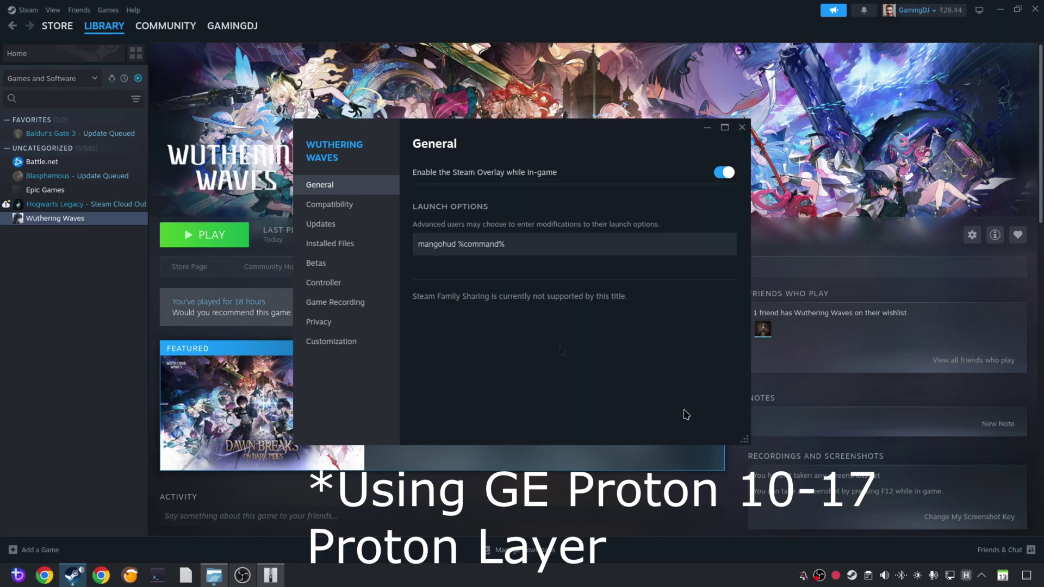
click(742, 127)
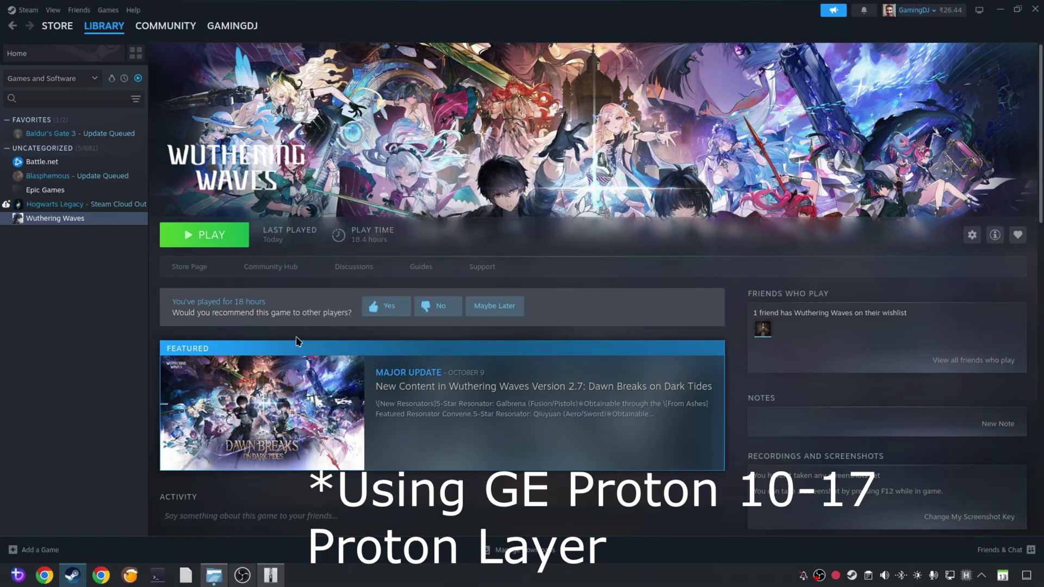
click(209, 239)
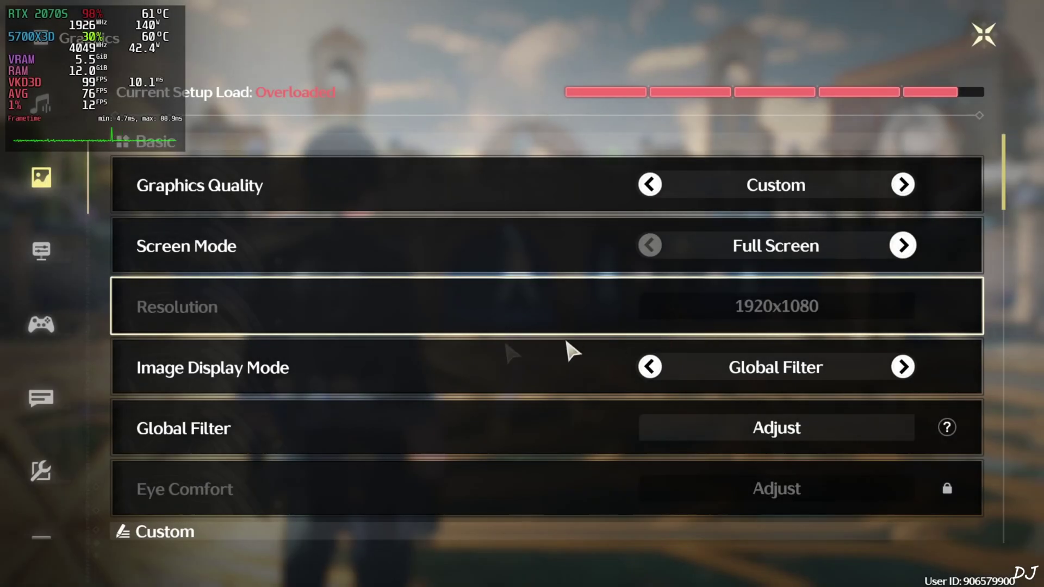
- Review the game's graphics settings from Graphics Quality down to the Advanced NVIDIA DLSS options
scroll(275, 407, down, 2)
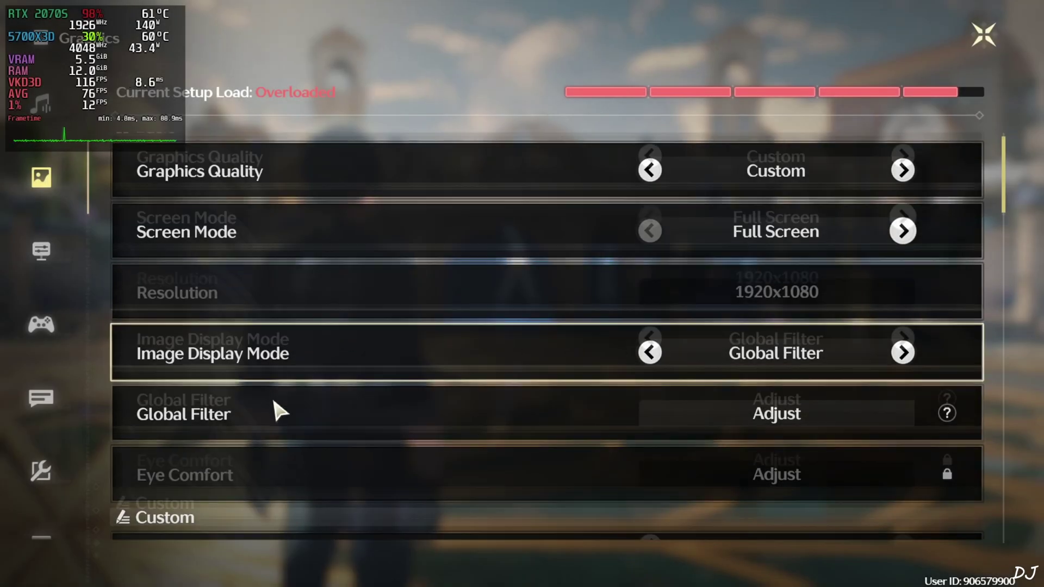
scroll(284, 400, down, 2)
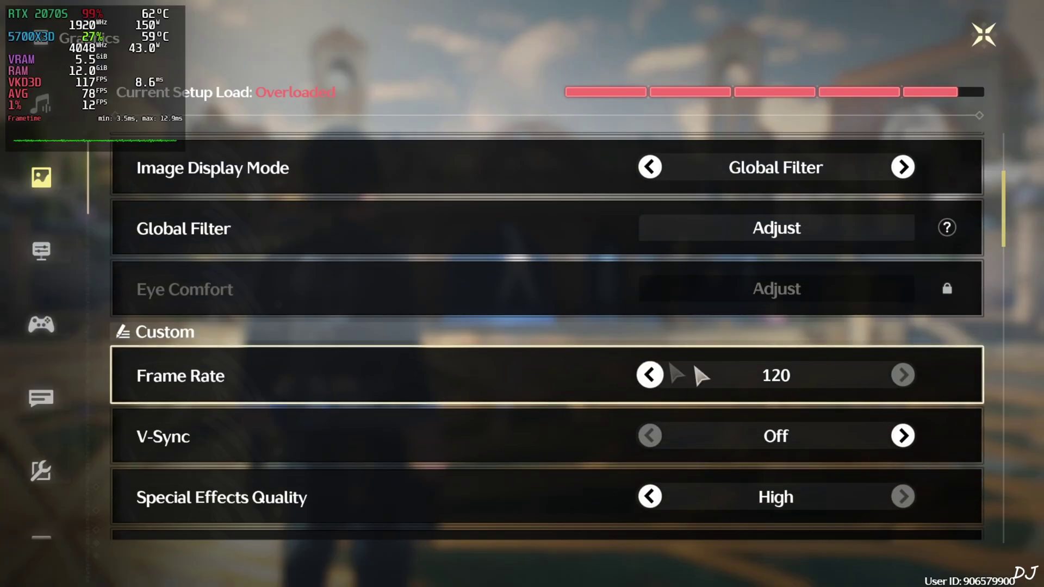
scroll(694, 373, down, 1)
scroll(584, 372, down, 1)
scroll(813, 296, down, 1)
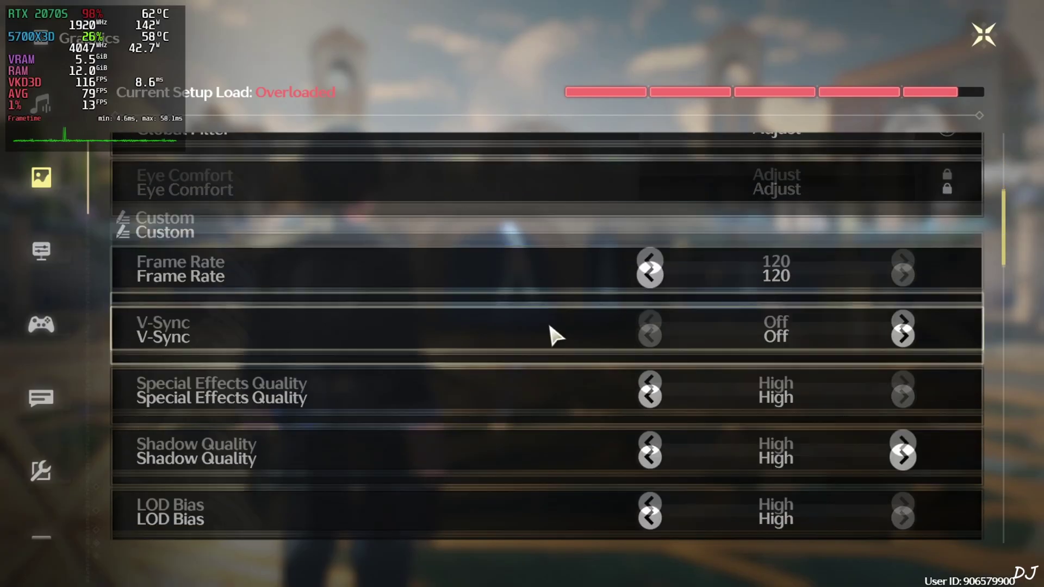
scroll(410, 304, down, 2)
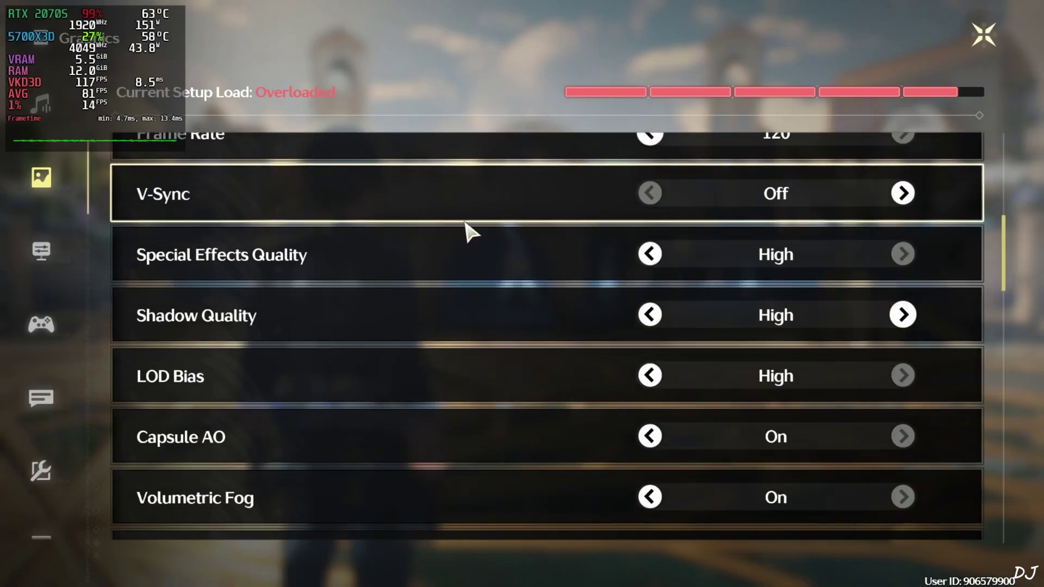
scroll(466, 229, down, 3)
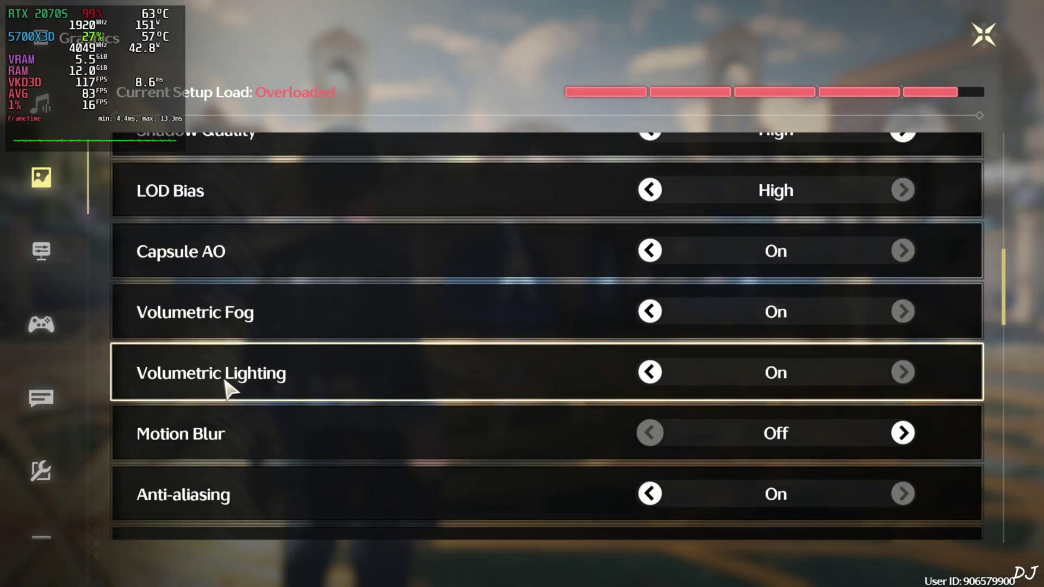
scroll(393, 359, down, 2)
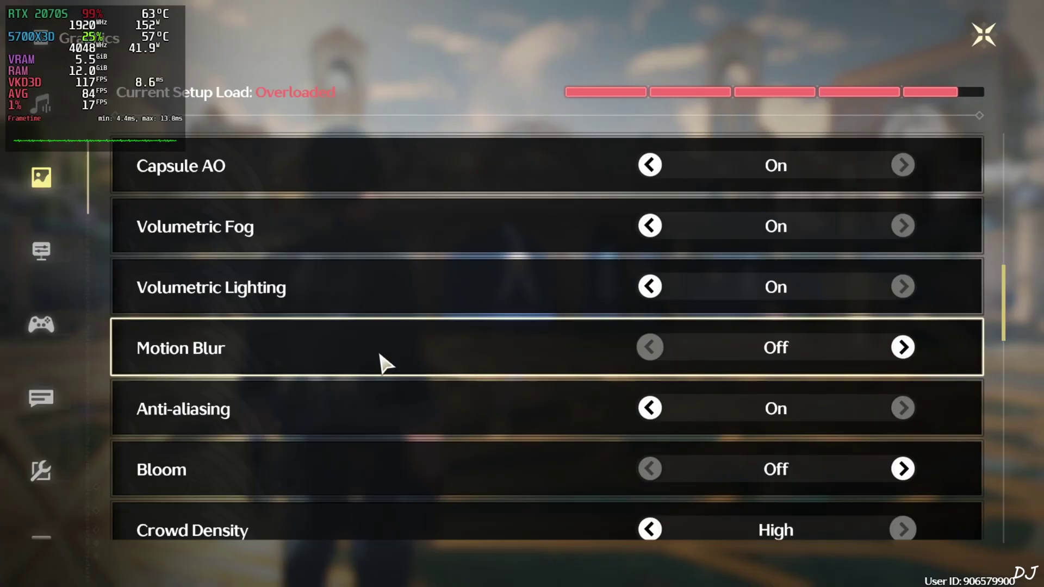
scroll(379, 359, down, 1)
scroll(361, 408, down, 1)
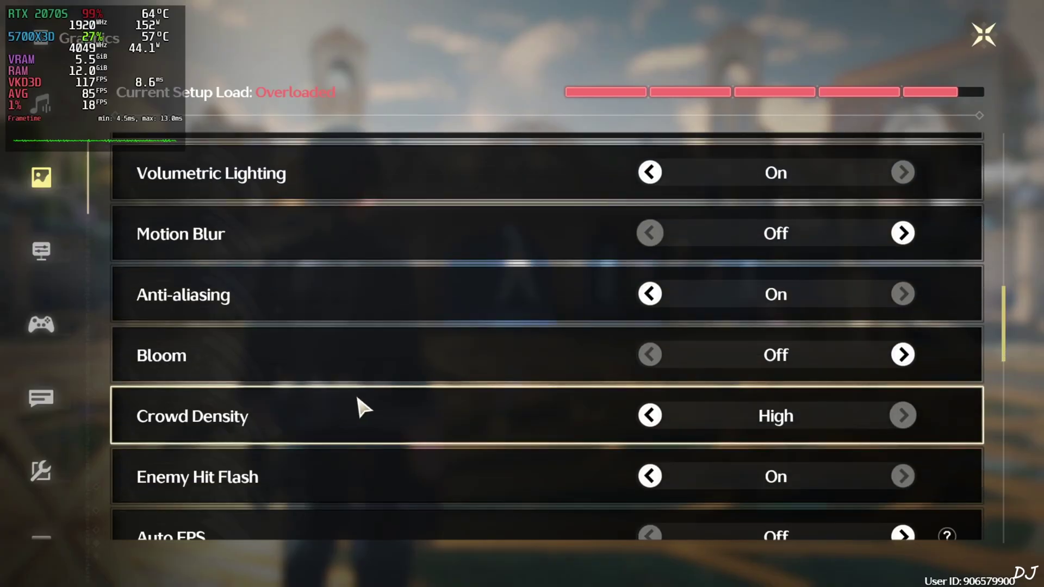
scroll(361, 400, down, 1)
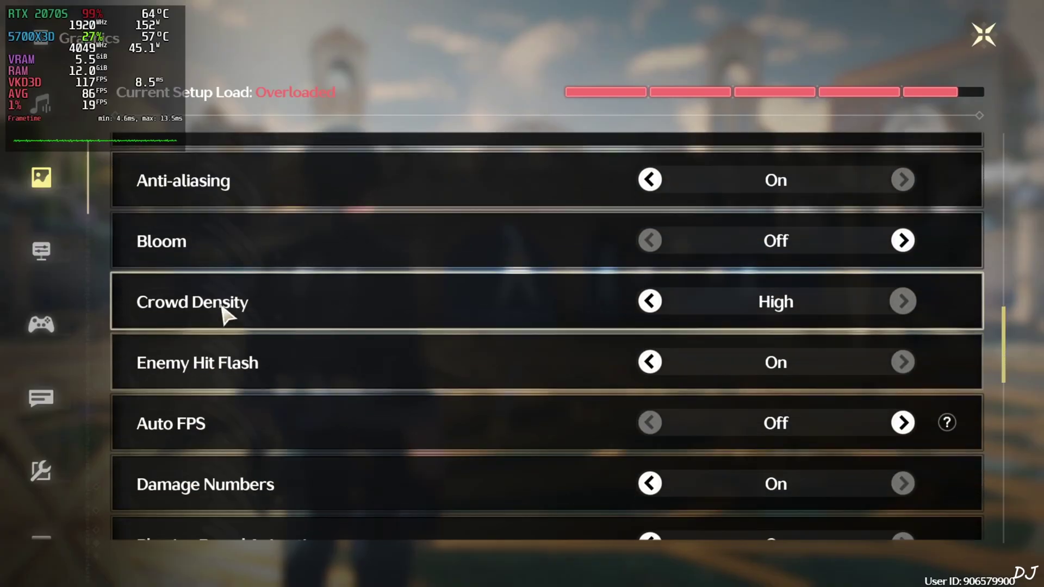
scroll(228, 310, down, 1)
scroll(190, 343, down, 1)
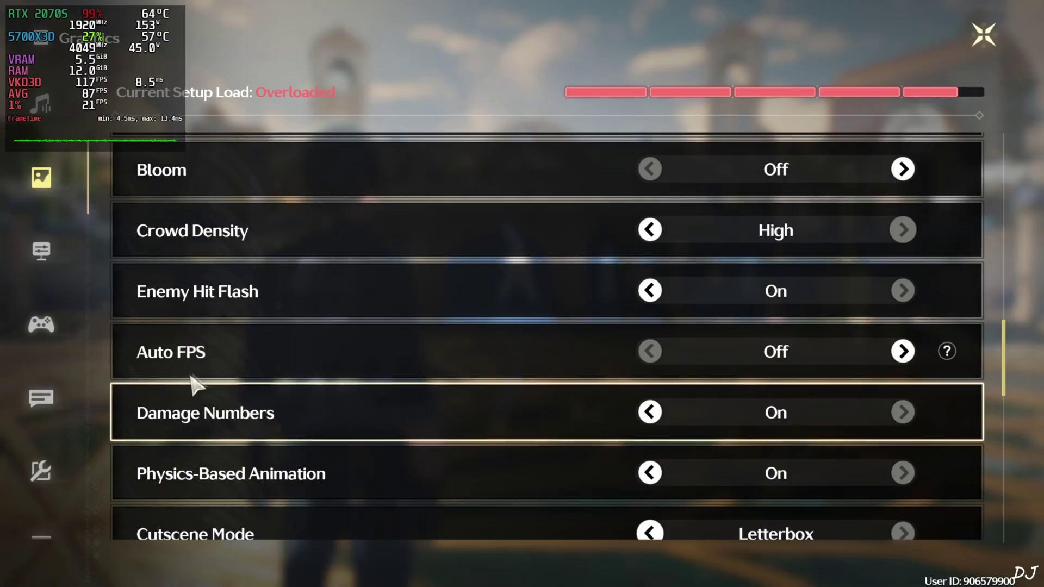
scroll(353, 359, down, 1)
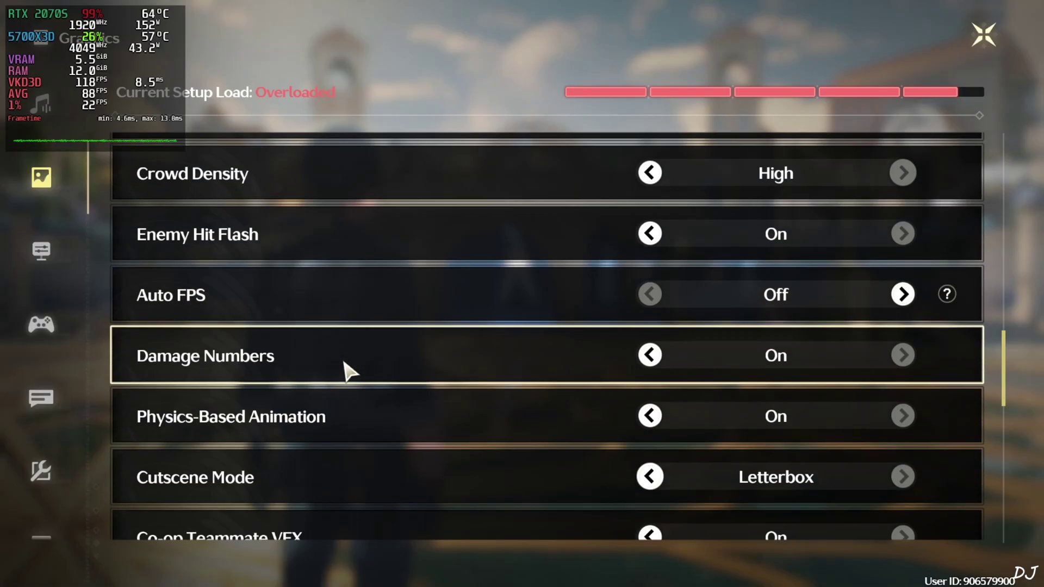
scroll(343, 362, down, 2)
scroll(343, 363, down, 3)
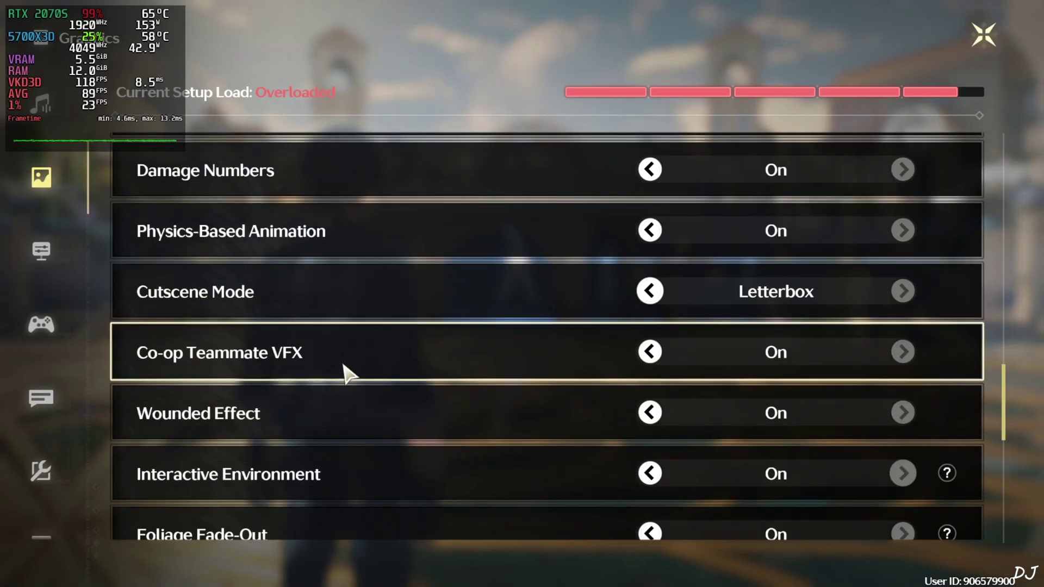
scroll(358, 413, down, 1)
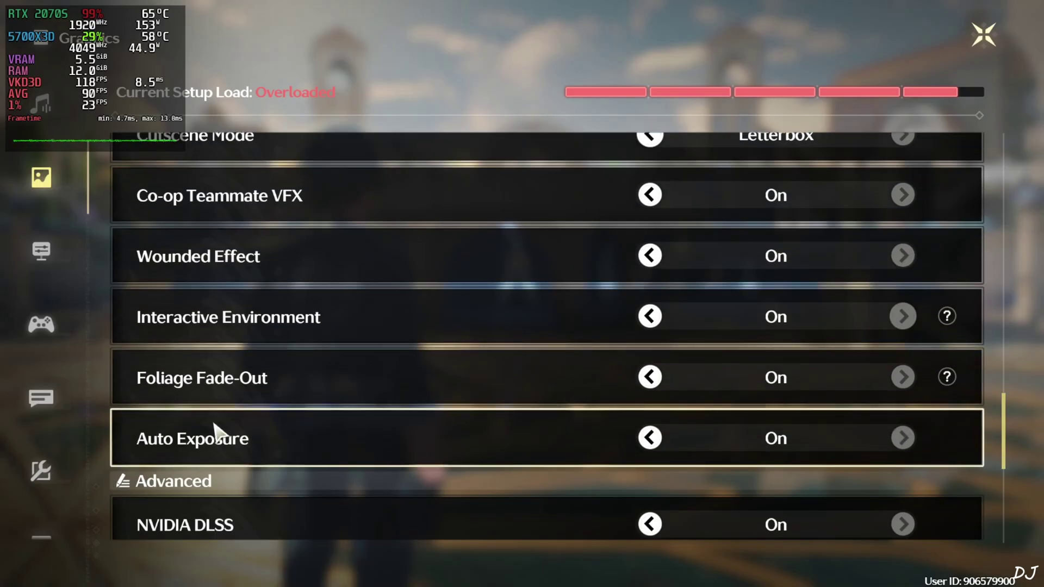
scroll(201, 430, down, 1)
scroll(226, 372, down, 1)
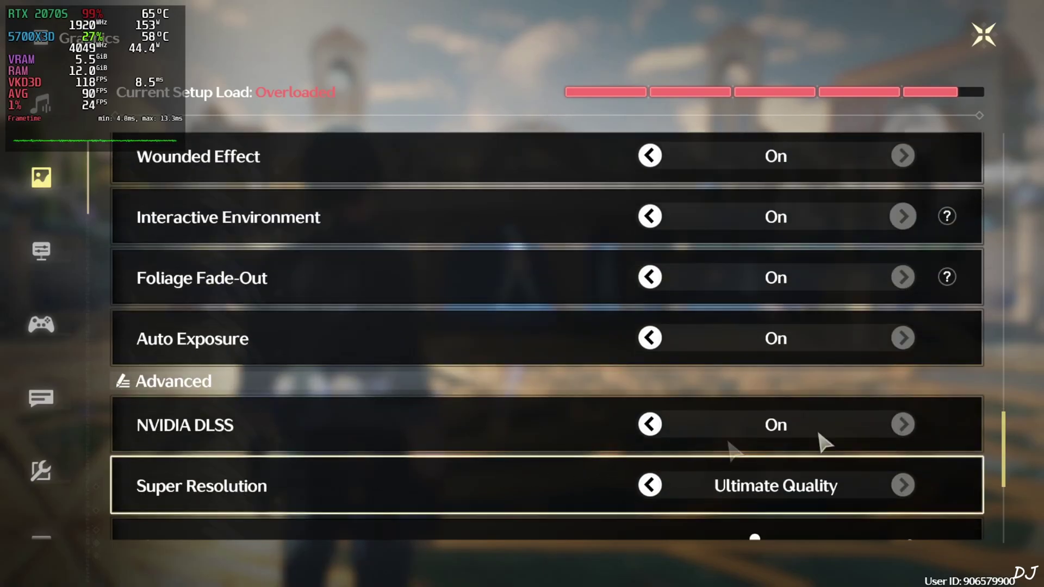
- Set the DLSS Super Resolution to Quality and review the Sharpening and Ray Tracing options
scroll(650, 422, down, 1)
click(646, 456)
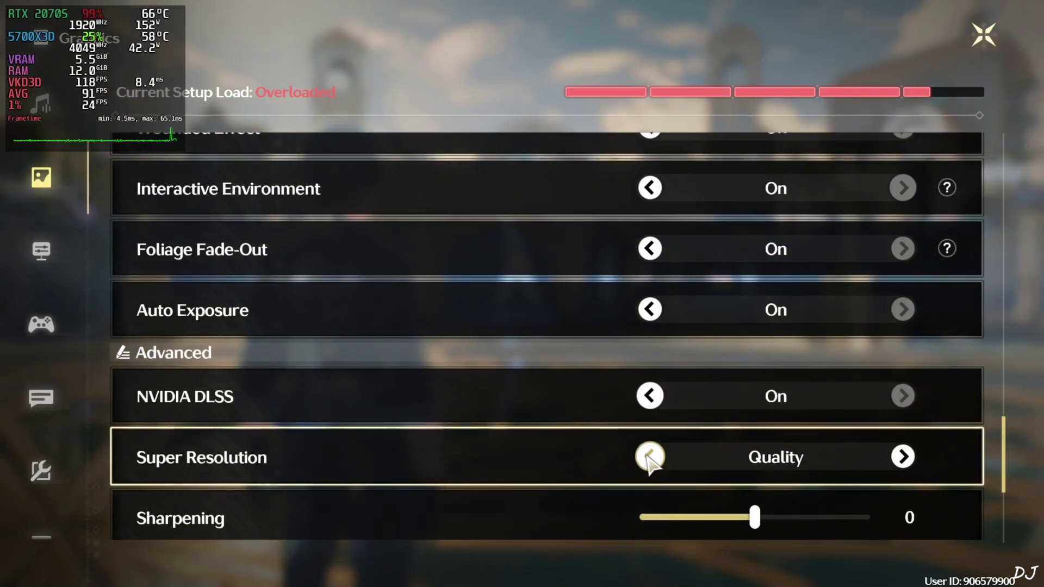
scroll(318, 426, down, 2)
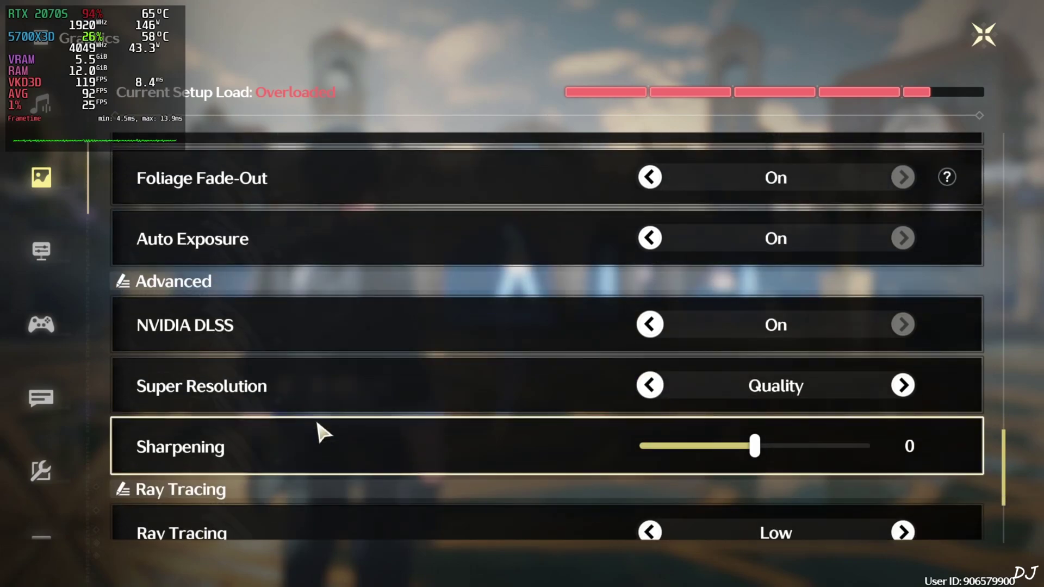
scroll(599, 424, down, 2)
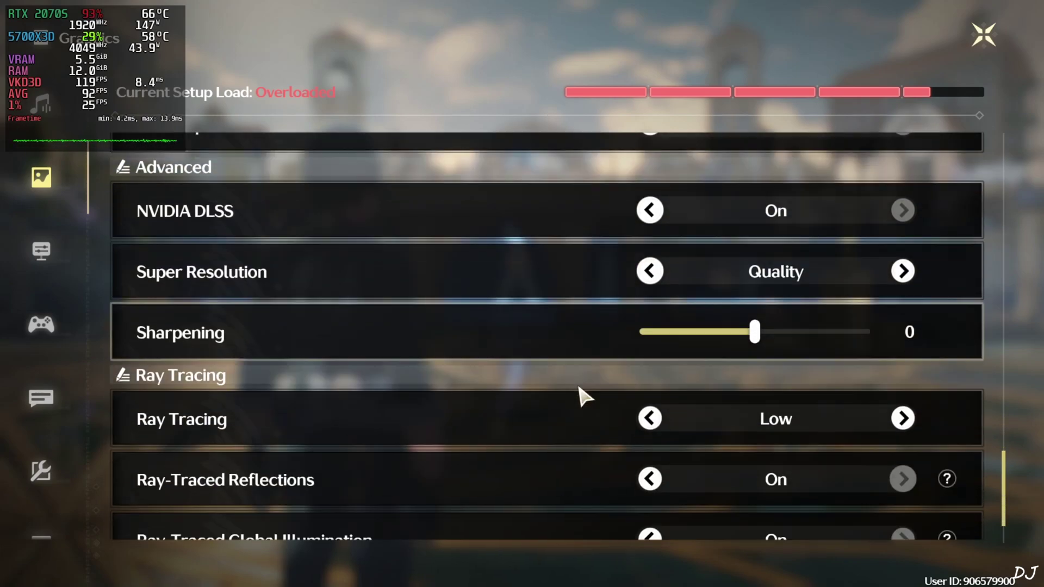
scroll(517, 378, down, 1)
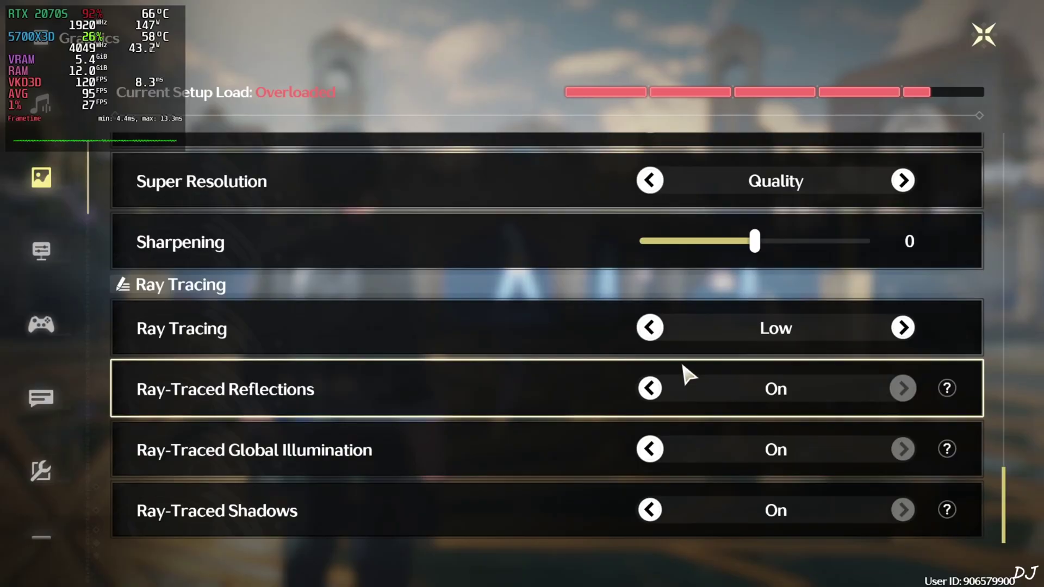
- Leave the graphics settings and the Terminal, and fast travel to the Resonance Nexus at Rinascita-Whisperwind Haven
key(Escape)
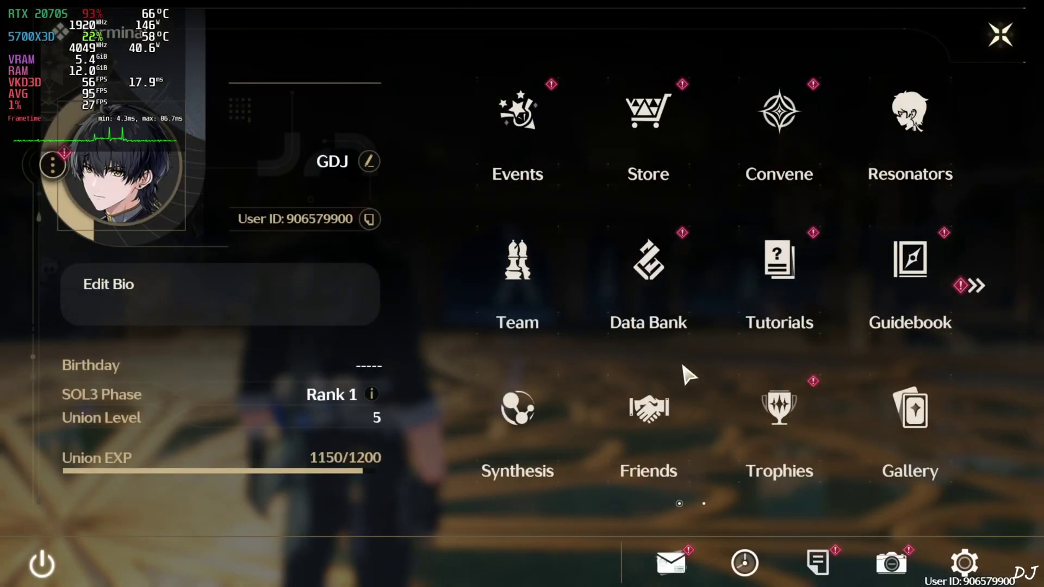
key(Escape)
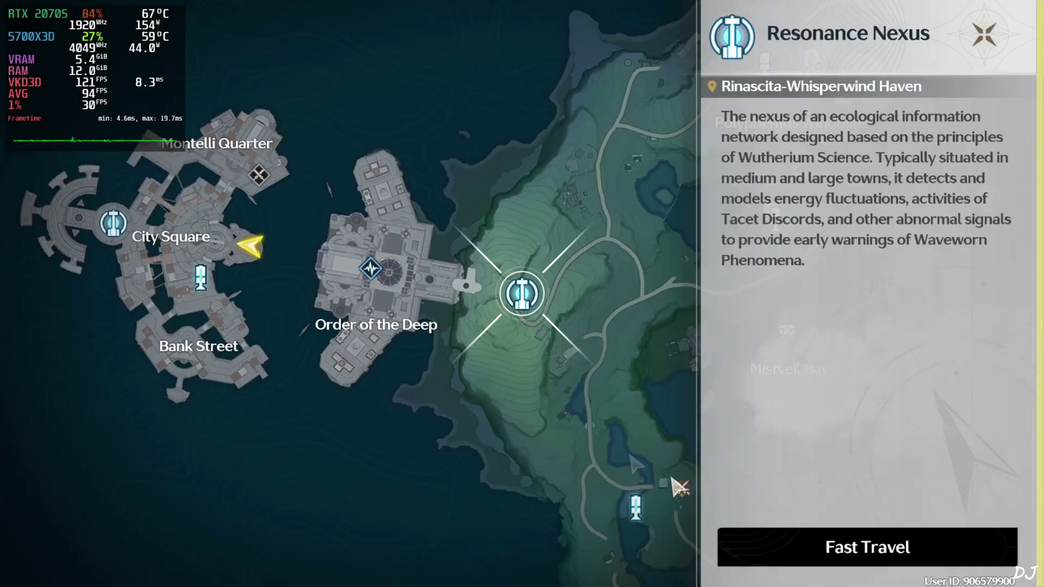
click(852, 548)
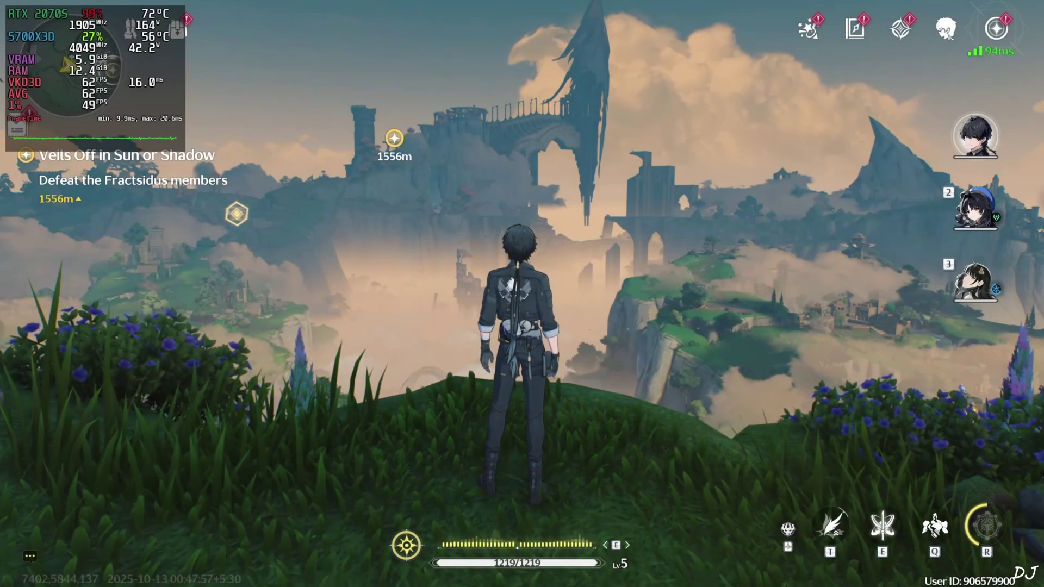
- Open the OptiScaler overlay, choose DLSS as the upscaler and reposition the overlay window
key(Insert)
drag(365, 76, 451, 98)
click(420, 112)
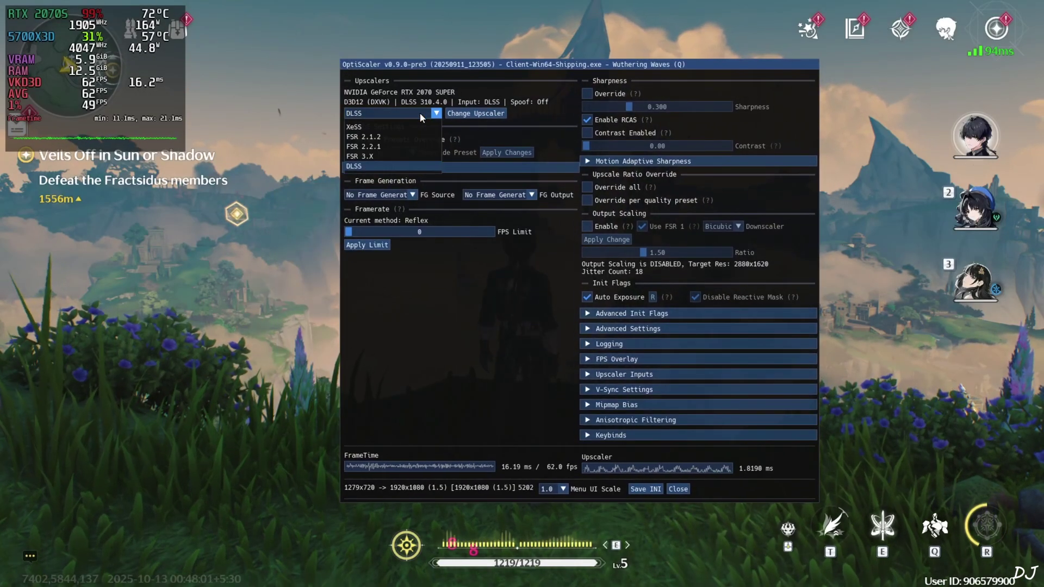
click(363, 166)
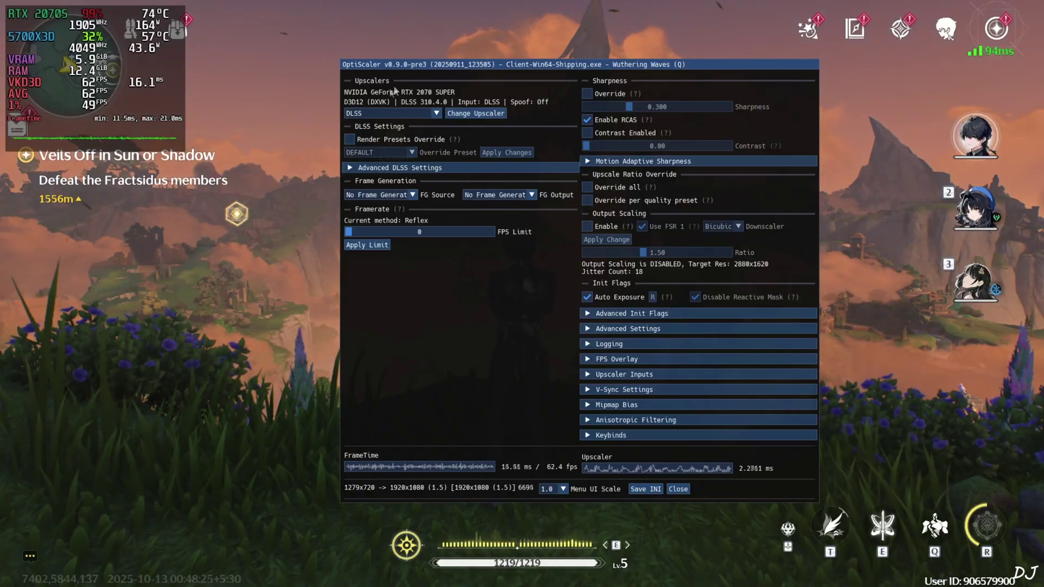
drag(359, 130, 346, 157)
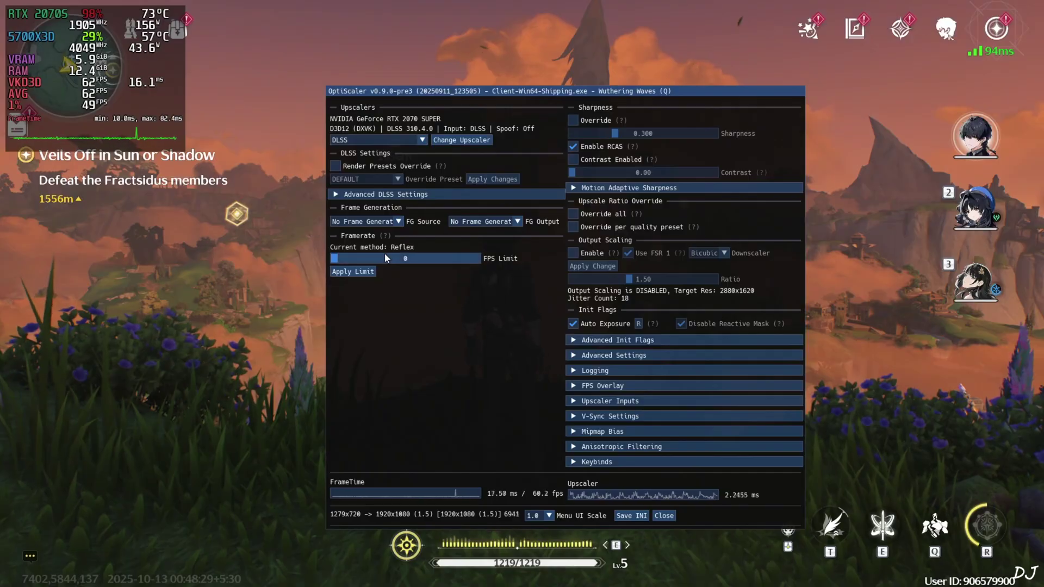
- Reposition and close the OptiScaler overlay, and run the character around the grassy cliff top
drag(475, 357, 448, 328)
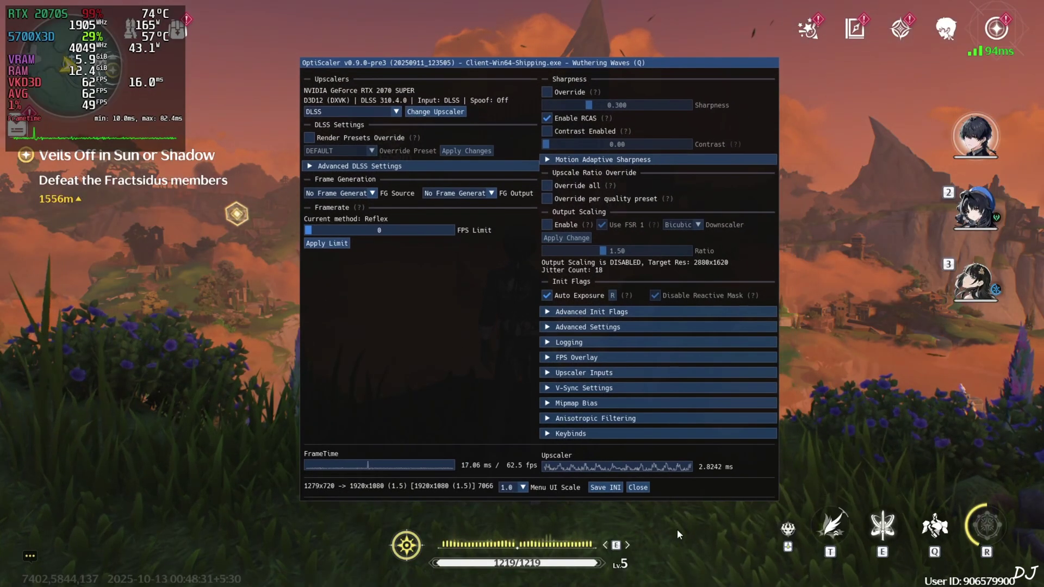
click(637, 488)
key(s)
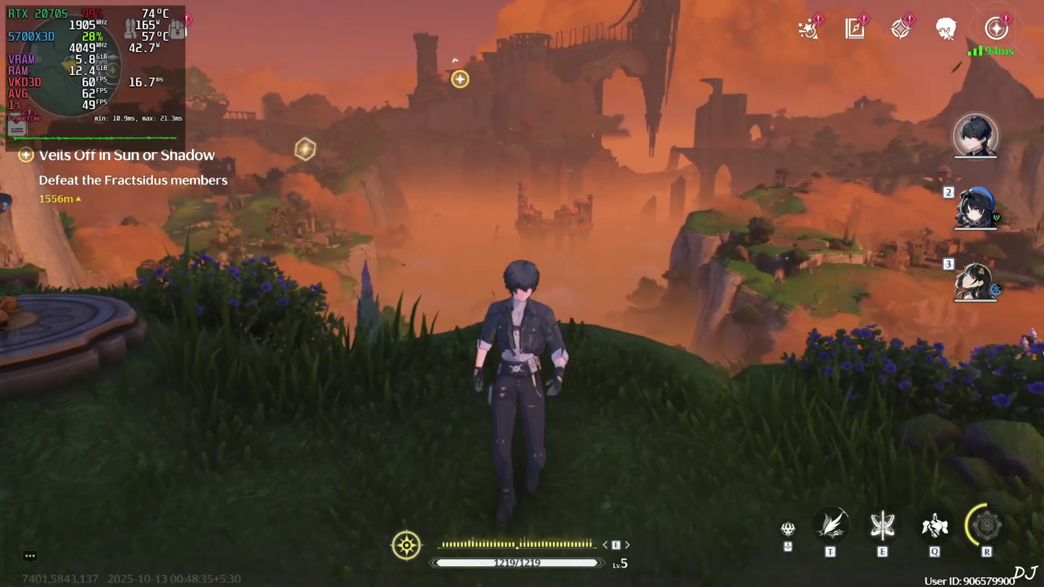
key(w)
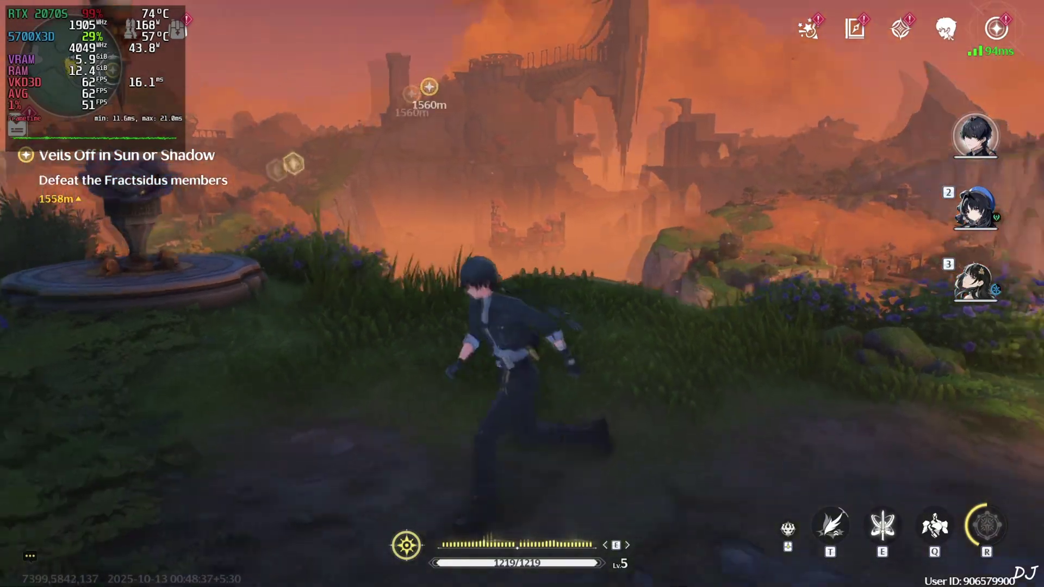
key(d)
key(a)
key(w)
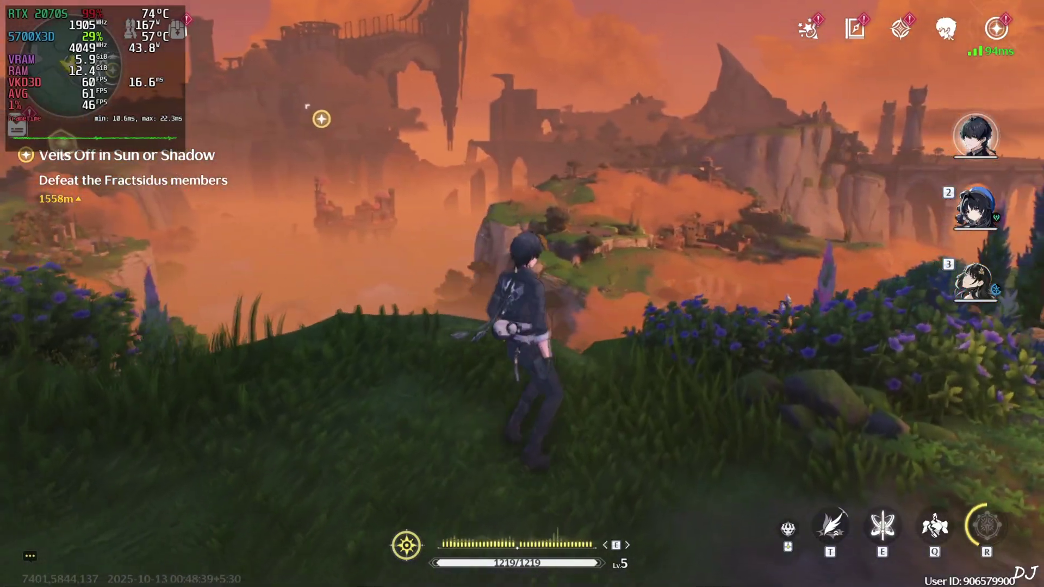
- Leap off the cliff and glide across the valley towards the quest marker
key(w)
key(space)
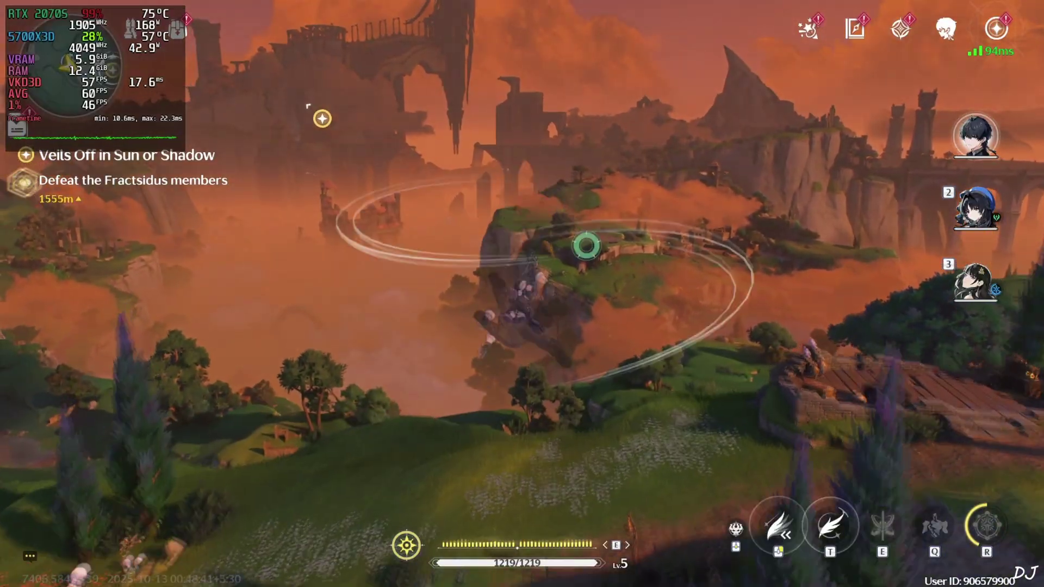
key(space)
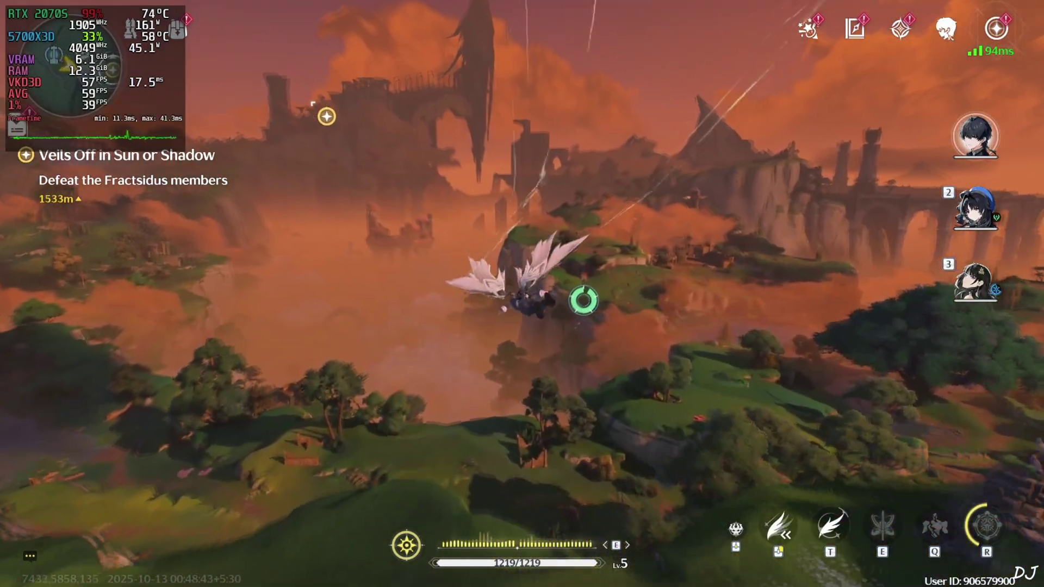
key(w)
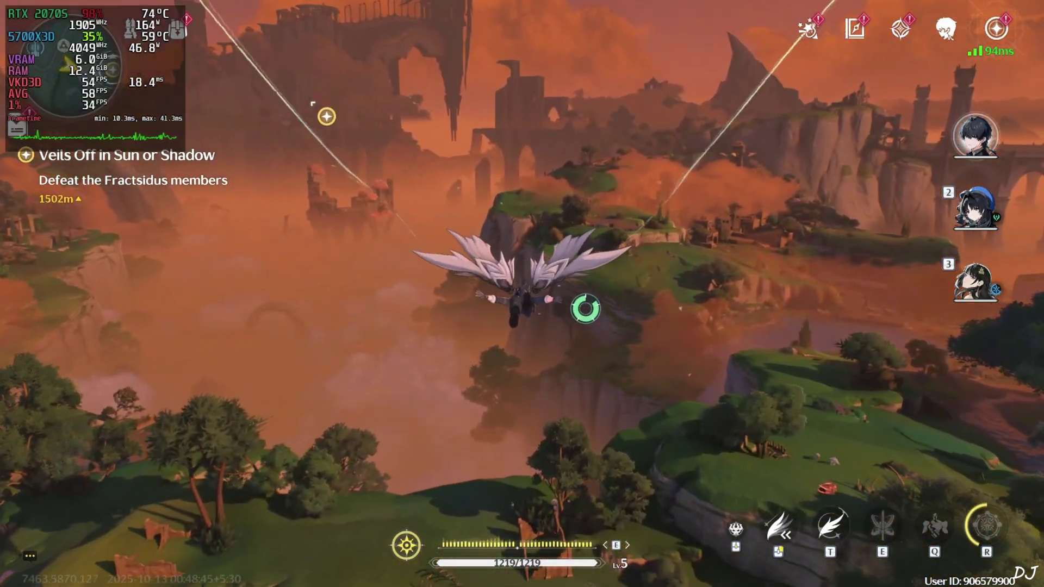
key(w)
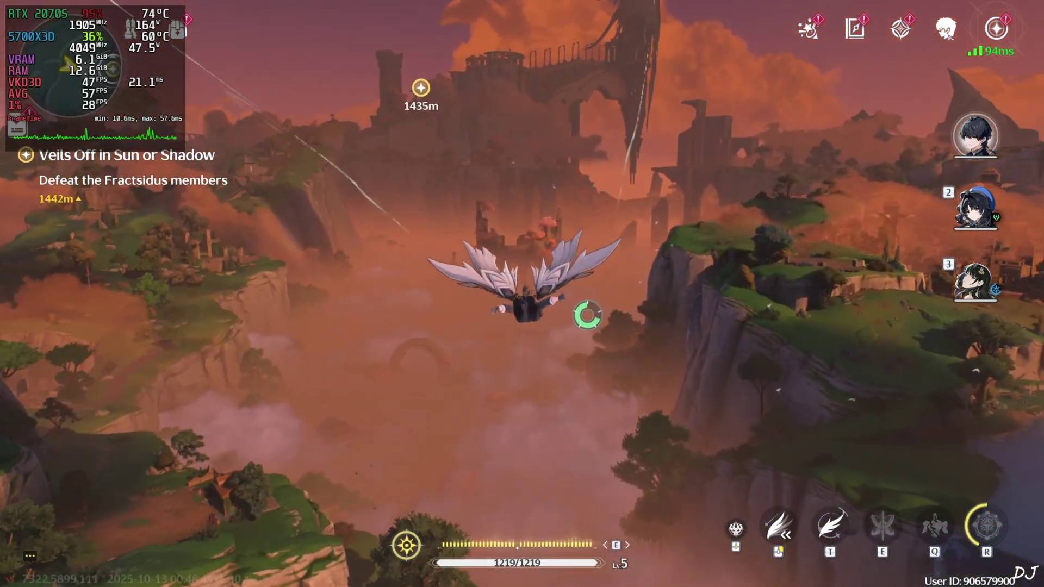
right_click(522, 293)
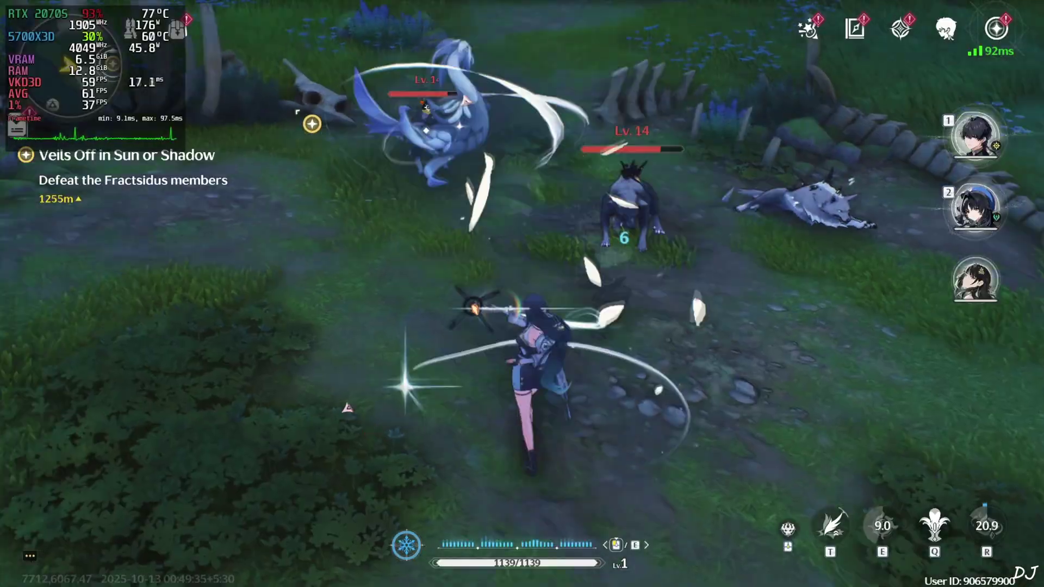
- Attack the Lv. 14 wolves repeatedly with the third team character
click(522, 293)
click(522, 294)
click(522, 294)
click(522, 294)
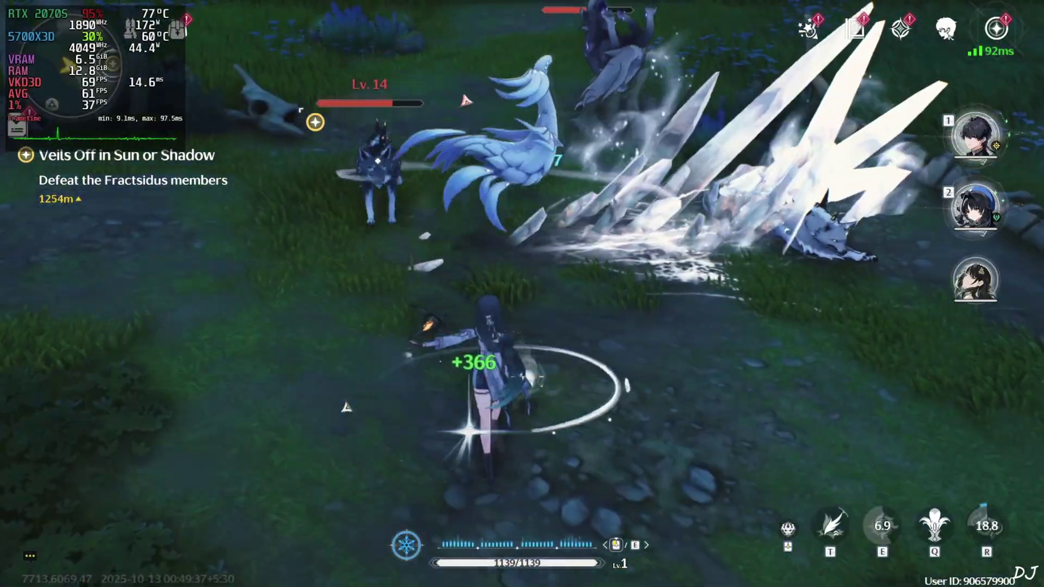
click(522, 294)
click(522, 293)
click(521, 293)
click(521, 294)
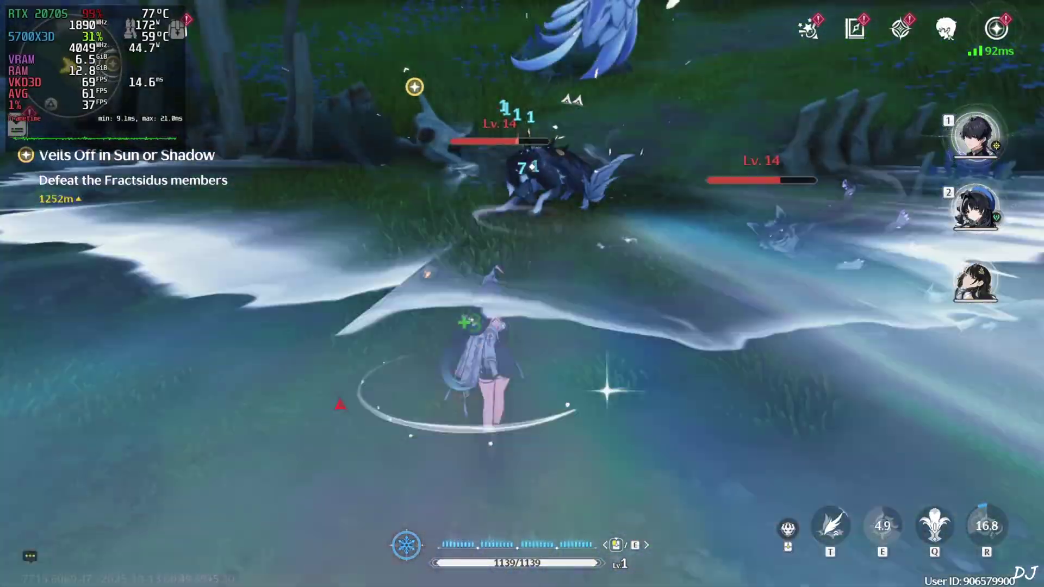
- Swap to the second team character and hit the enemies with her skill, ultimate and basic attacks
key(2)
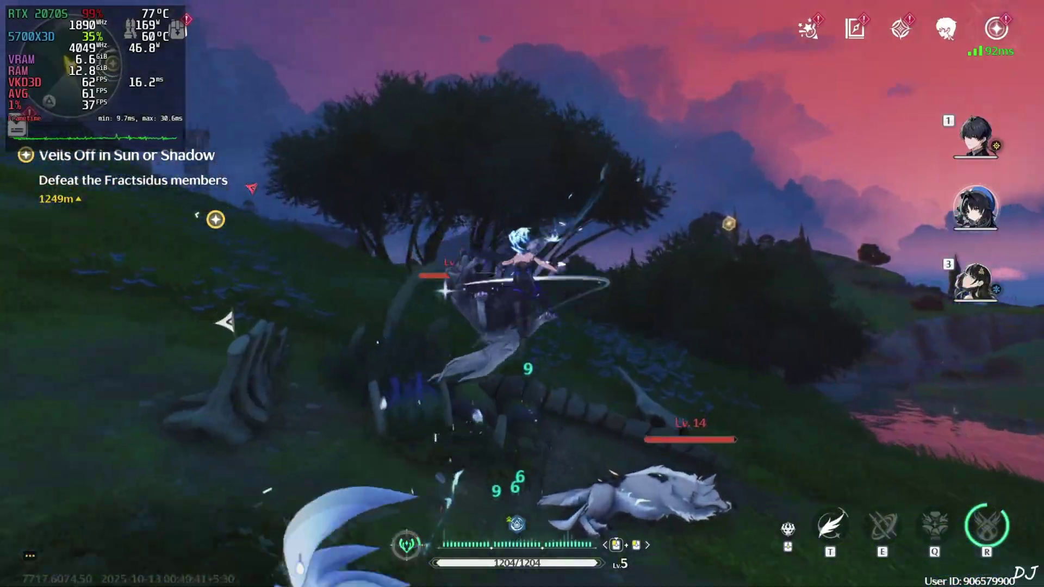
key(e)
click(522, 293)
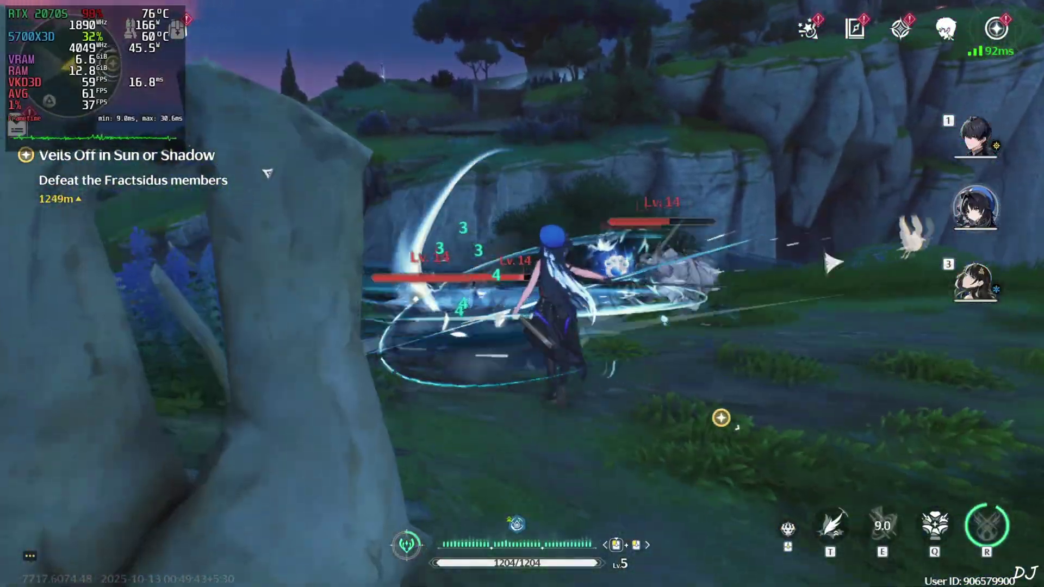
key(r)
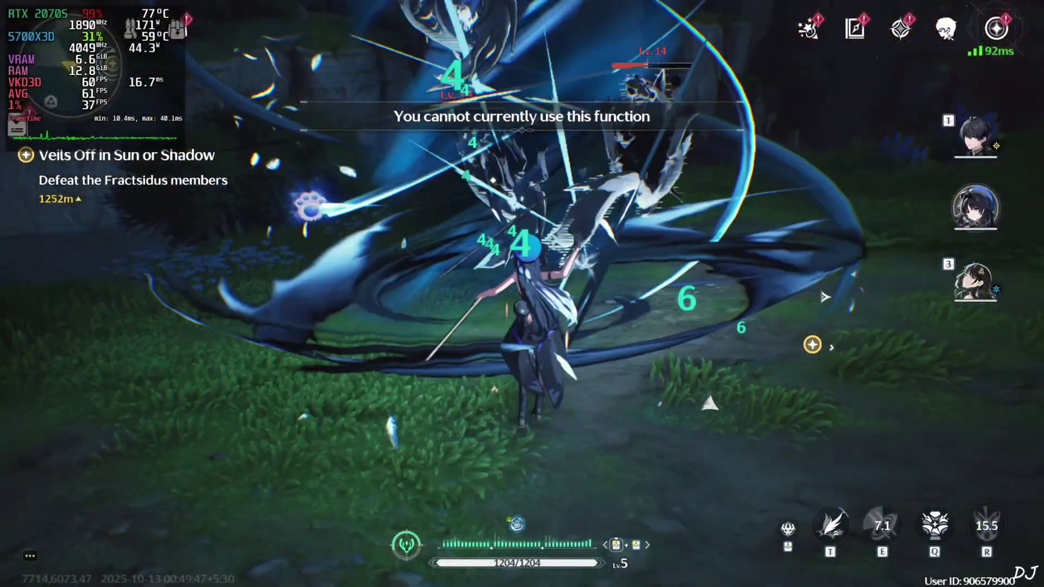
click(522, 294)
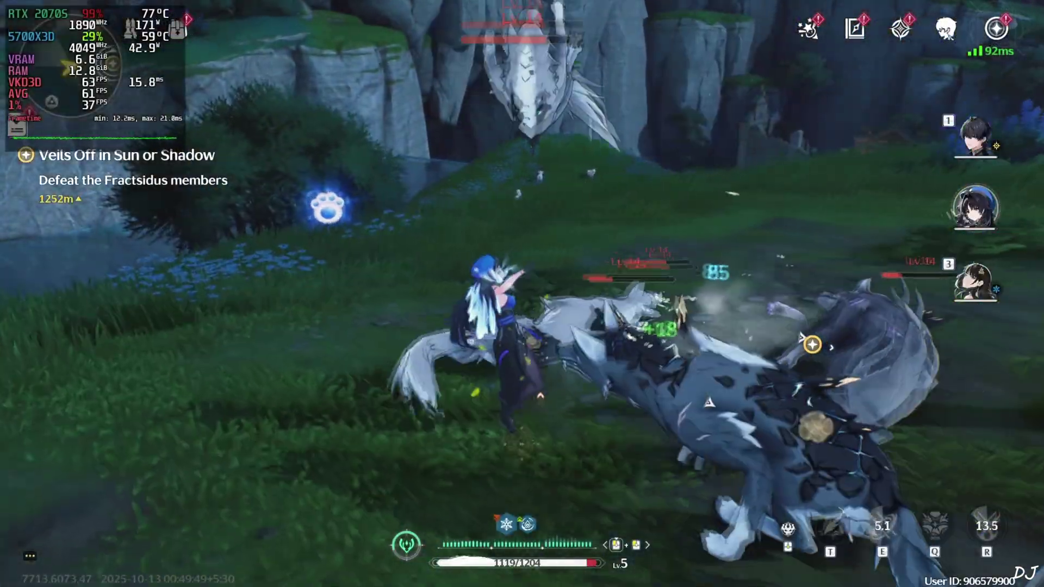
- Pause in the Terminal and set OptiScaler's FG Source to DLSSG via Streamline and FG Output to XeFG
key(Escape)
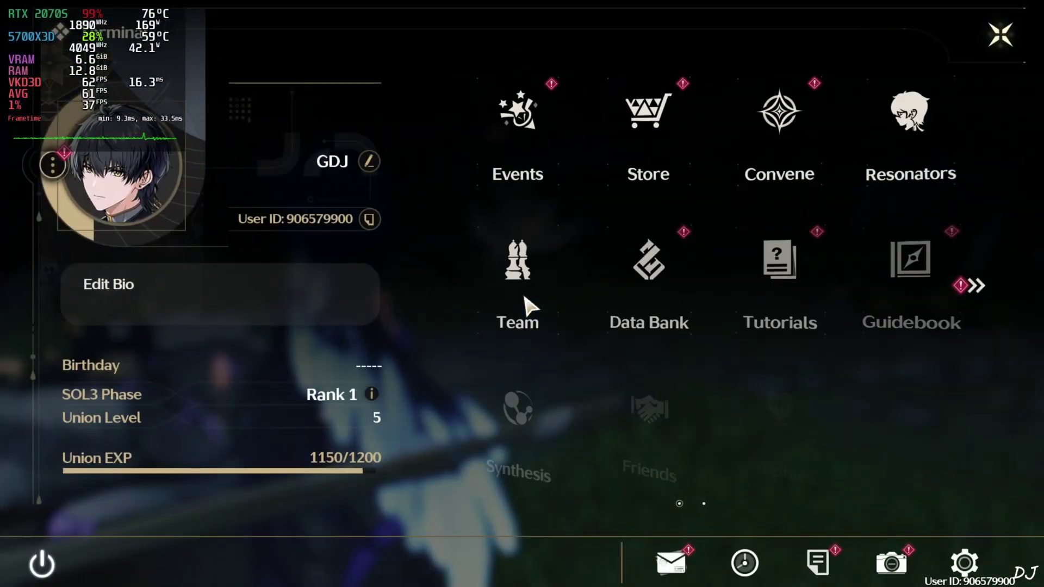
key(Insert)
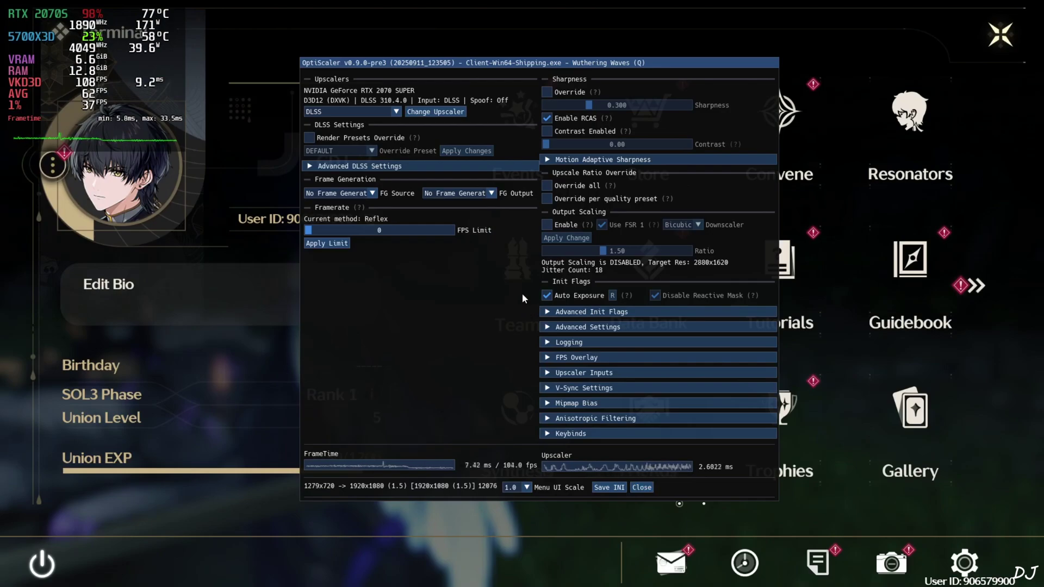
click(347, 193)
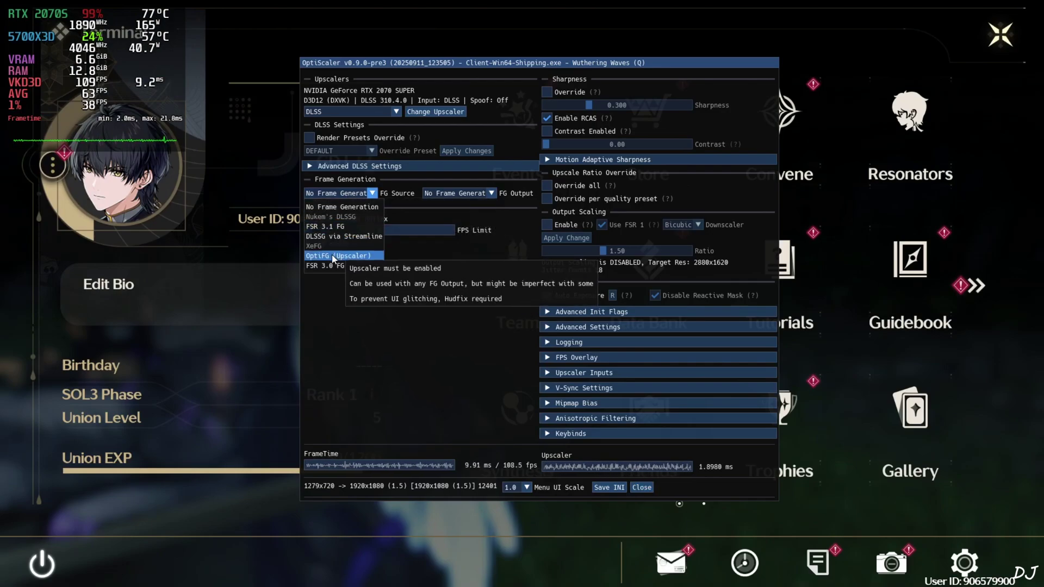
click(338, 236)
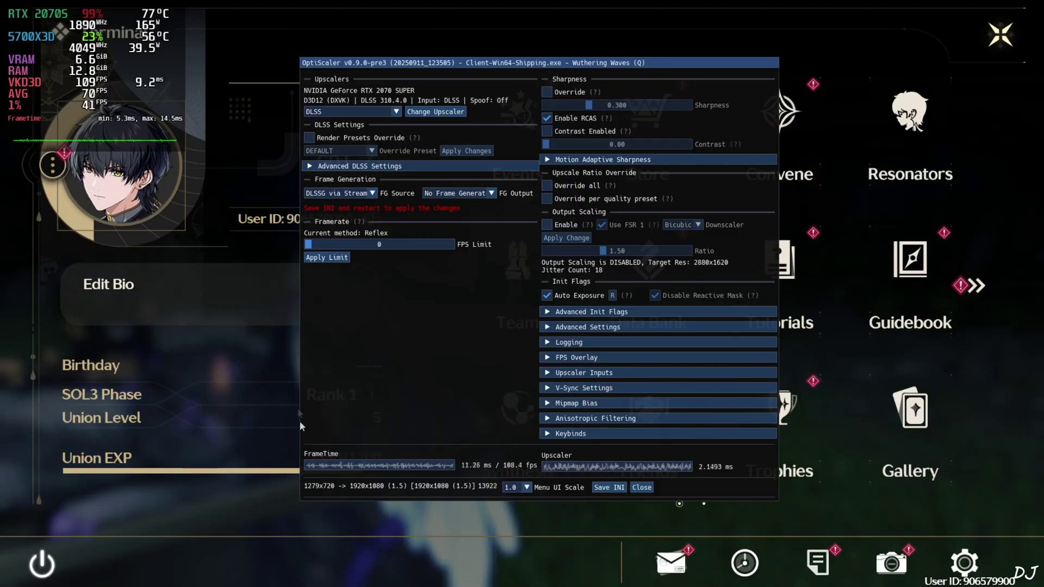
click(450, 194)
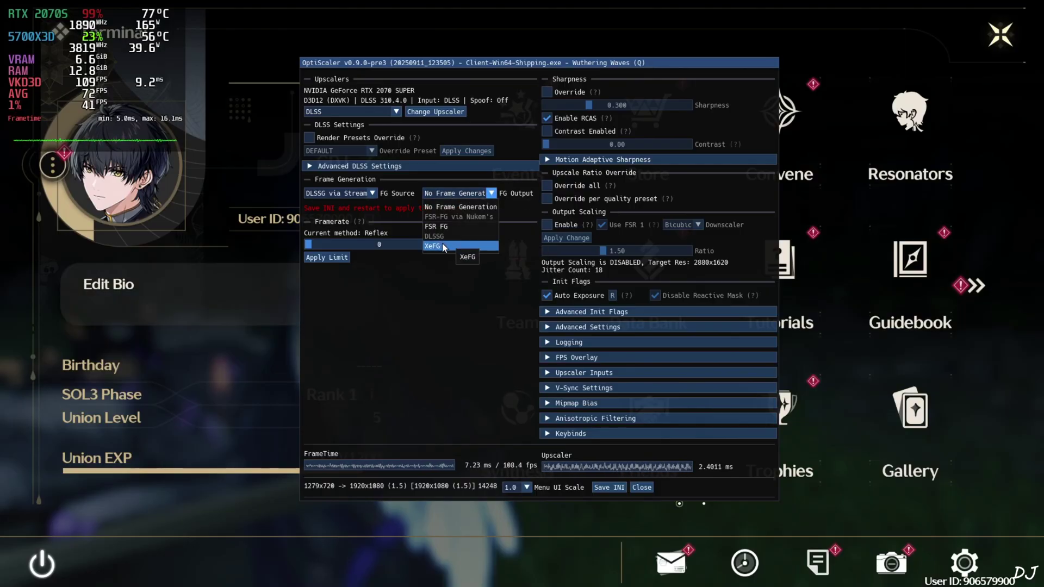
click(466, 246)
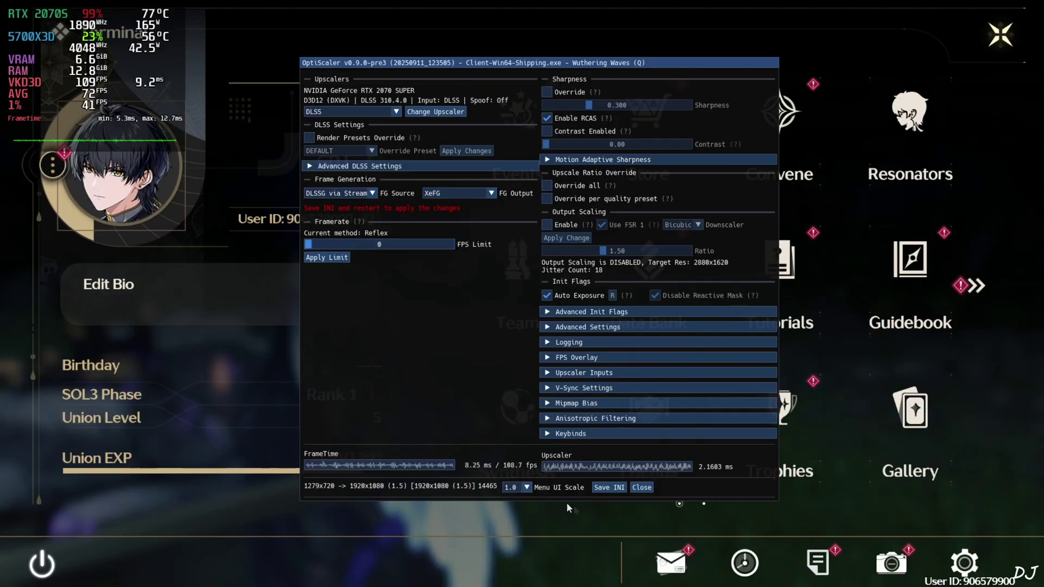
click(642, 488)
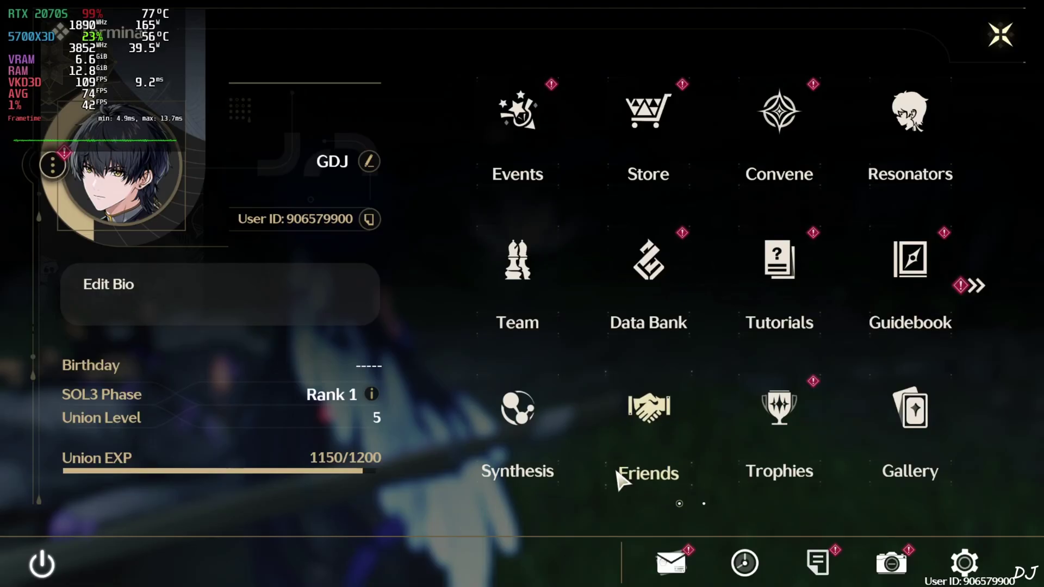
- Enable OptiScaler's FPS overlay with type Full + Graph and position Top Right, and close the overlay menu
key(Insert)
click(570, 358)
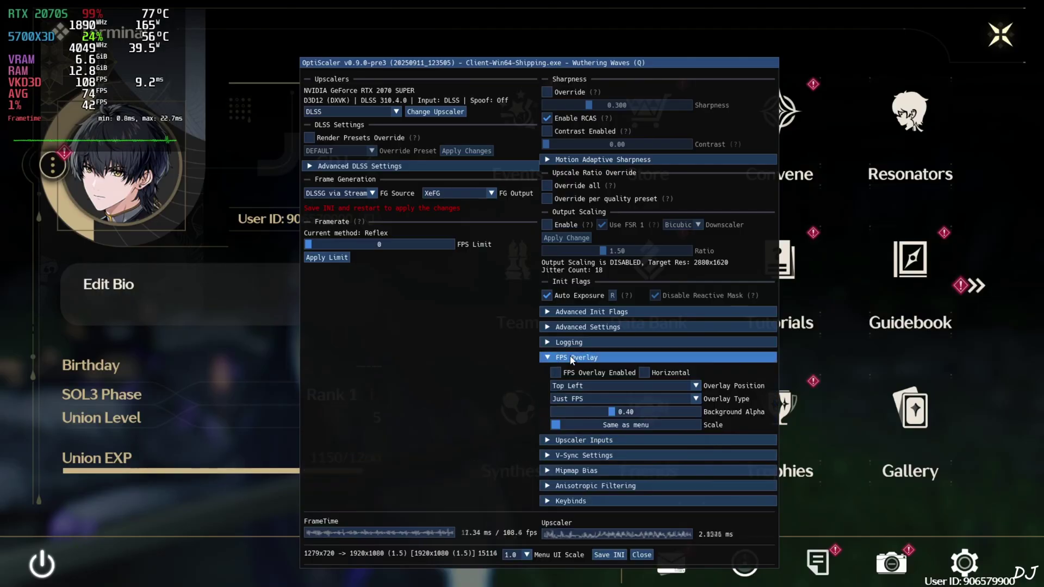
click(557, 372)
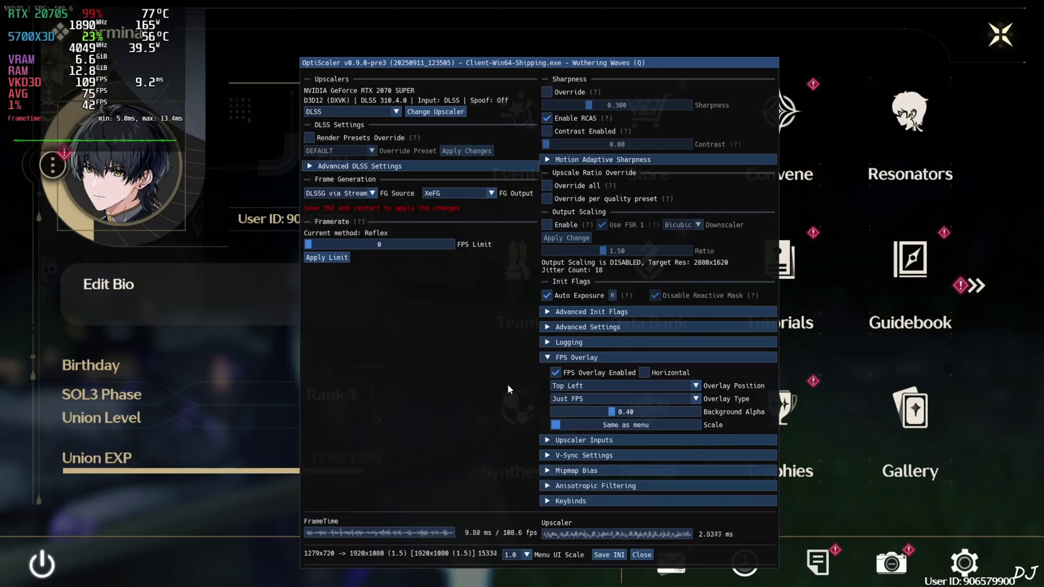
click(573, 401)
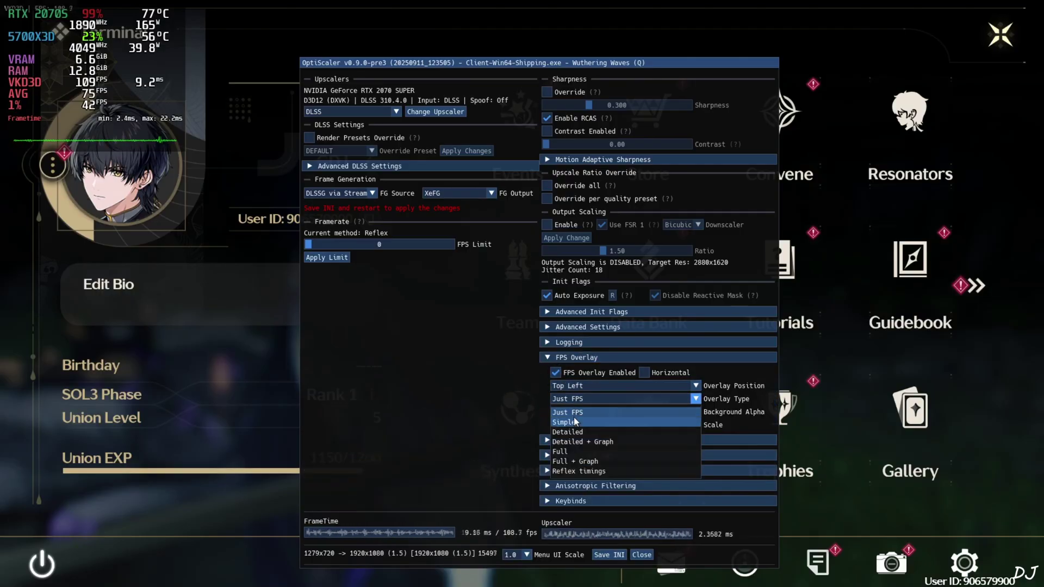
click(576, 461)
click(582, 385)
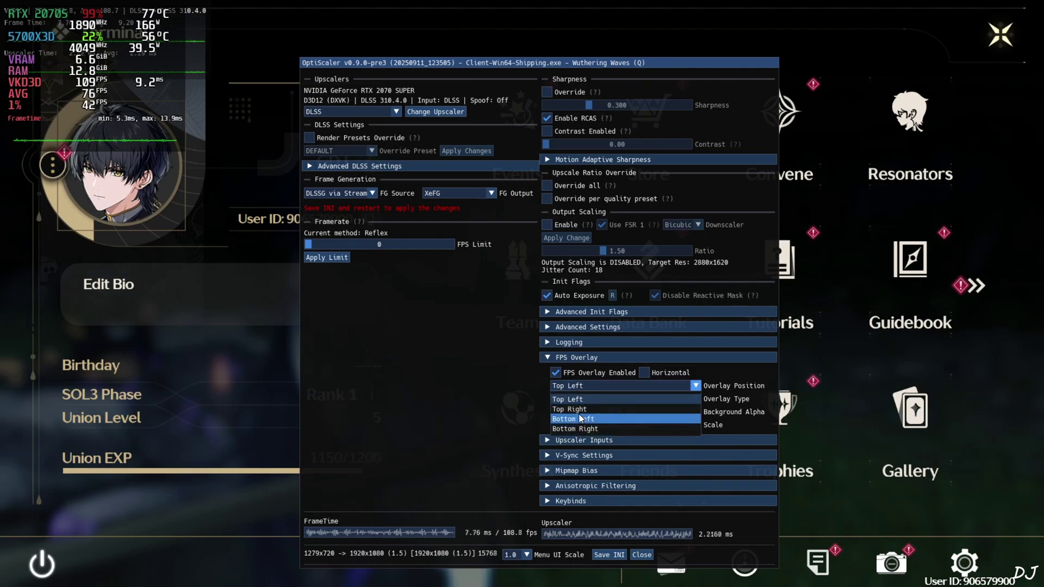
click(569, 409)
click(641, 554)
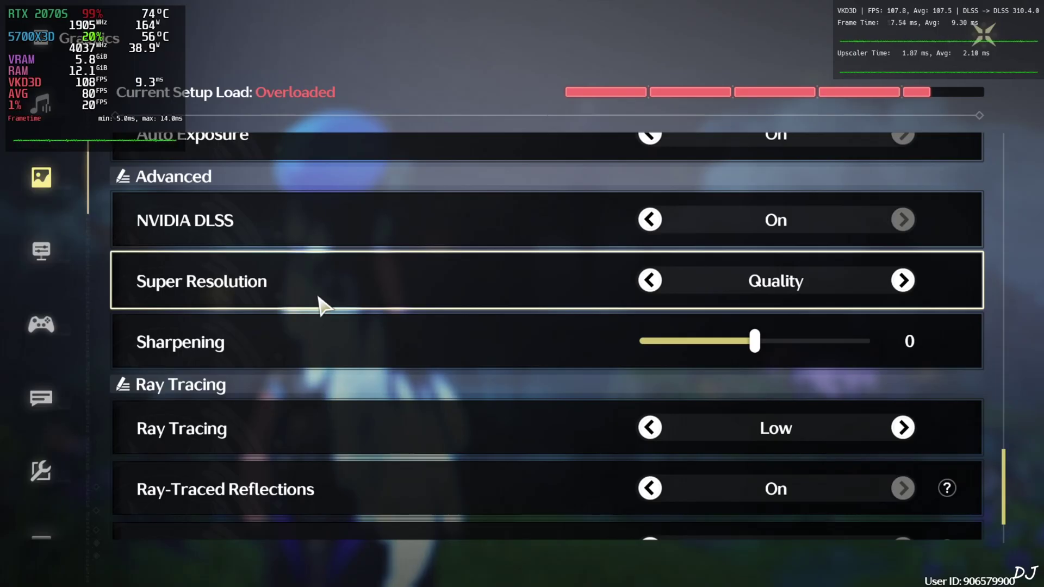
- Switch to Steam and browse the local files of Wuthering Waves
key(alt+Tab)
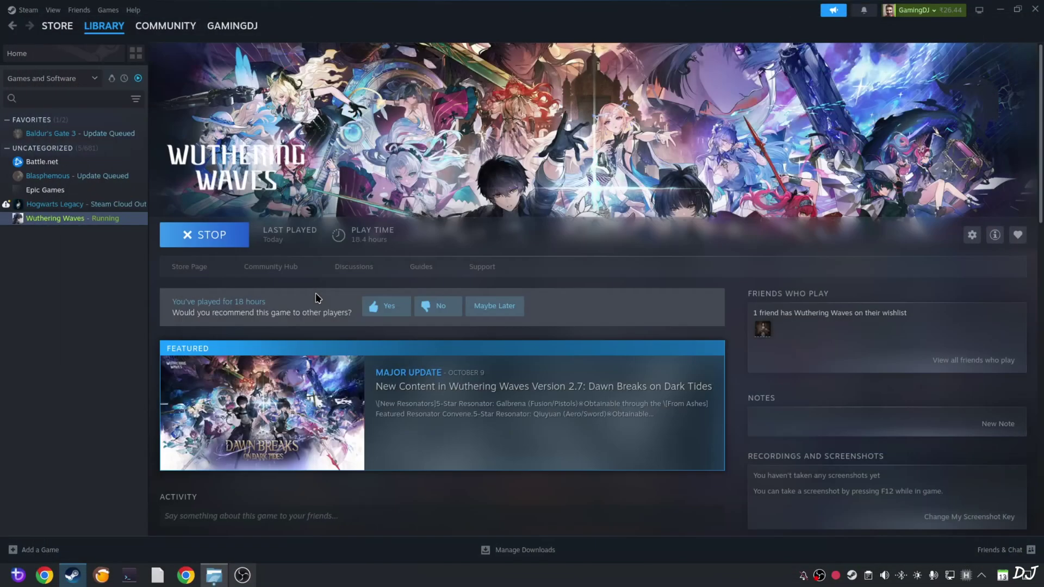
right_click(92, 219)
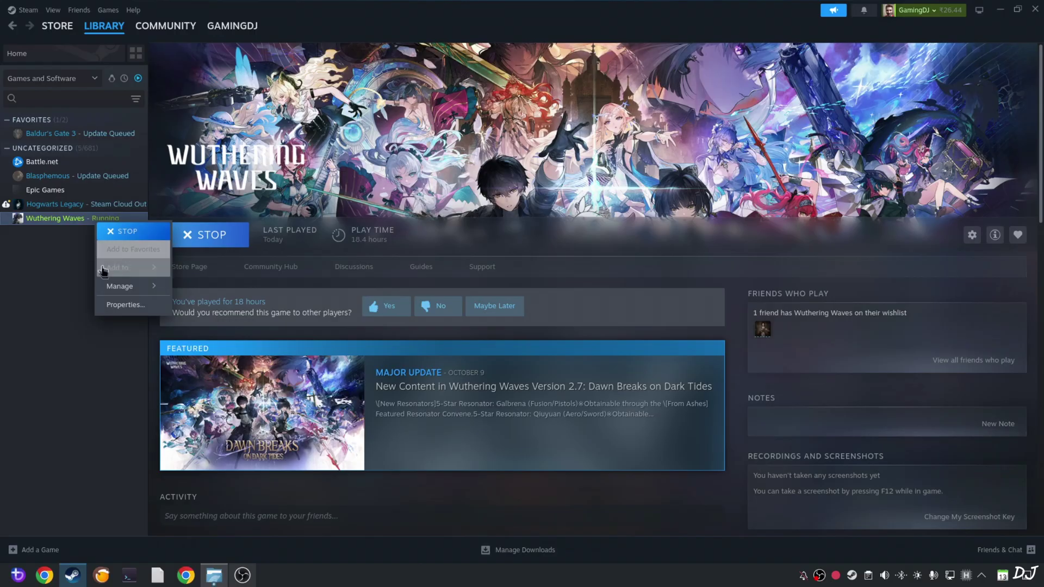
mouse_move(117, 284)
click(221, 310)
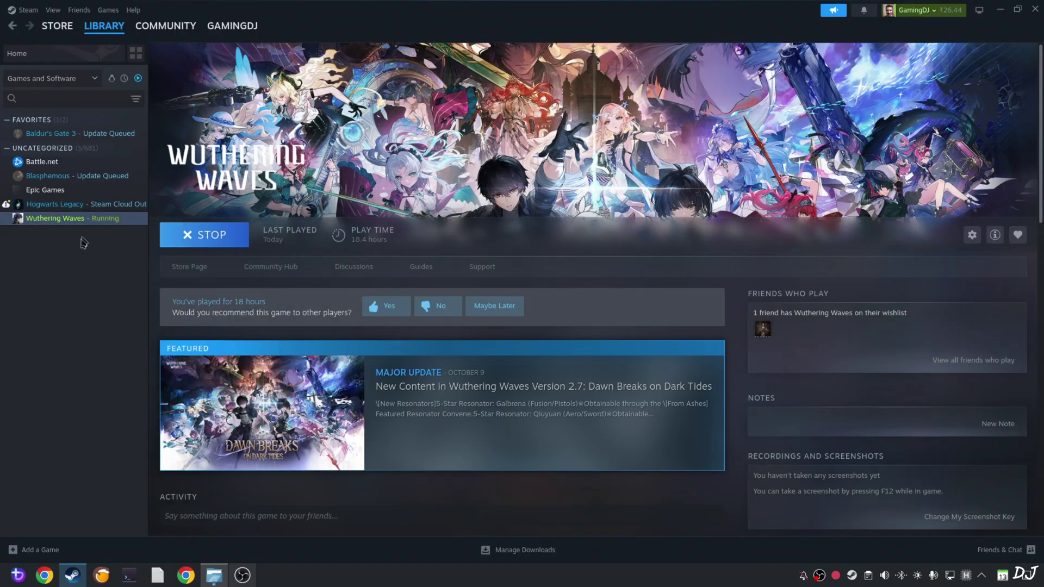
right_click(90, 223)
mouse_move(112, 286)
click(233, 306)
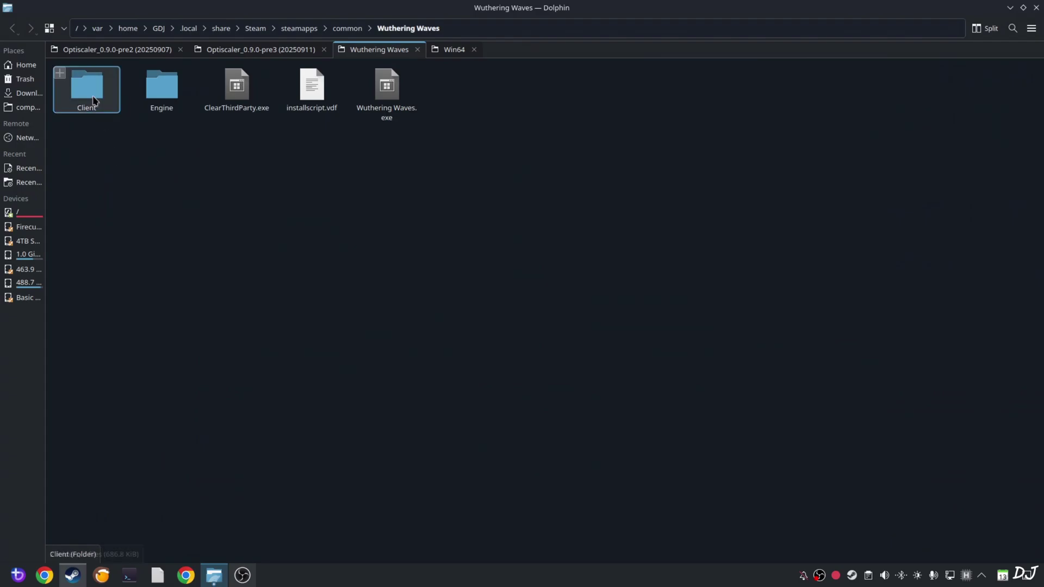
- Open Engine.ini from the game's Client/Saved/Config/WindowsNoEditor folder in the text editor
click(93, 101)
click(400, 87)
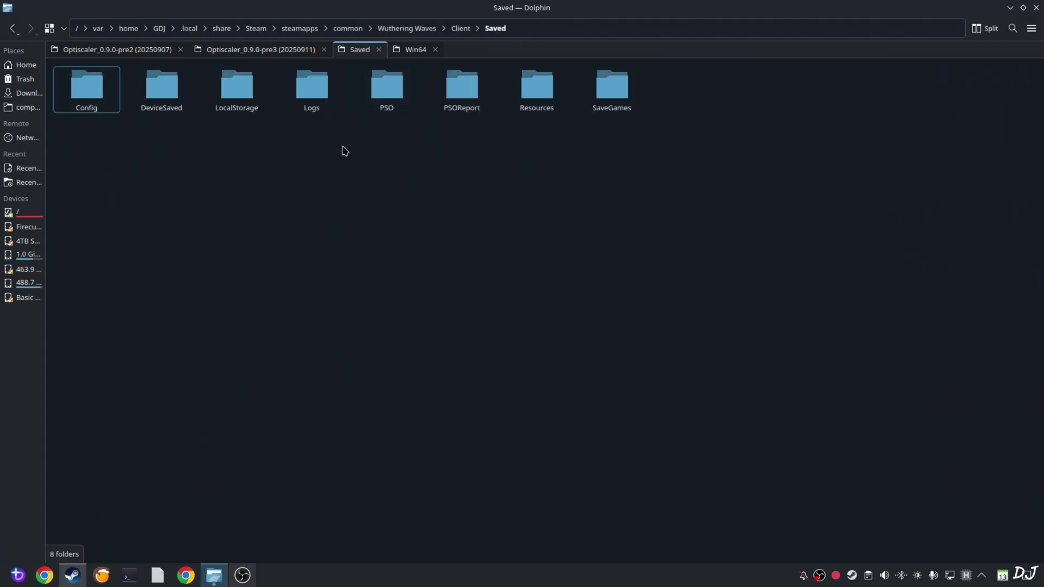
click(54, 97)
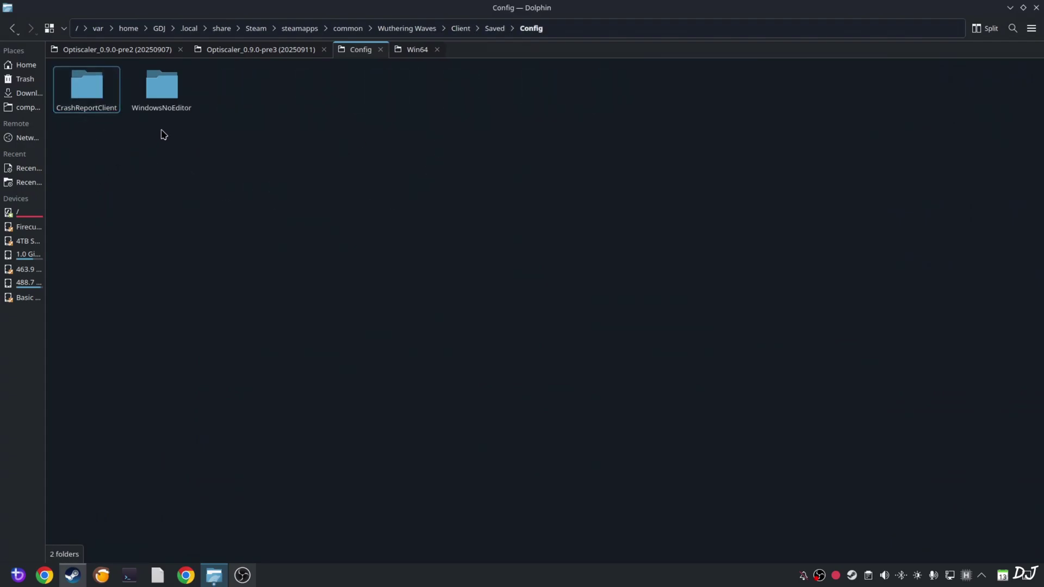
click(170, 87)
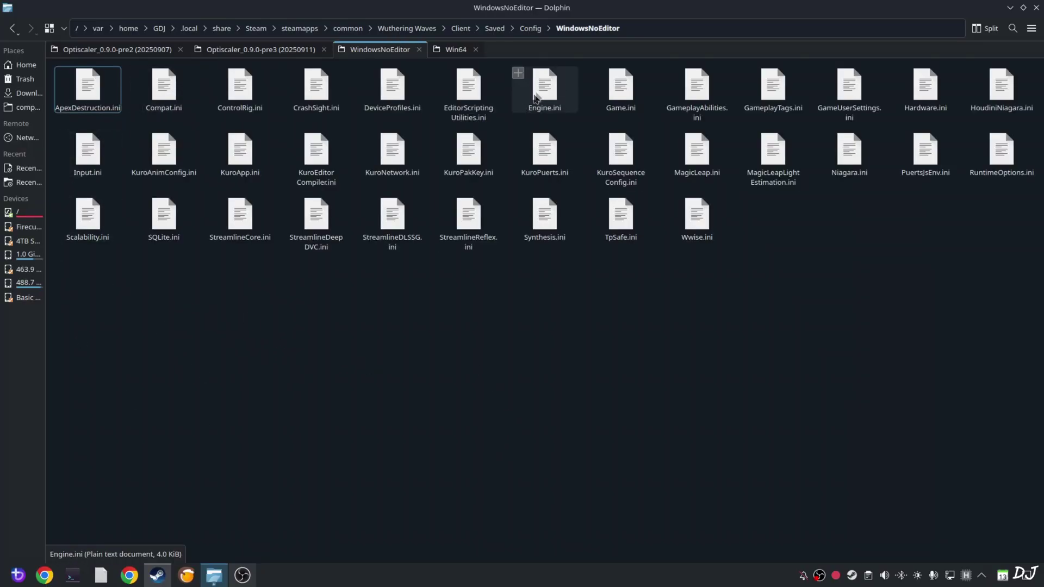
click(544, 97)
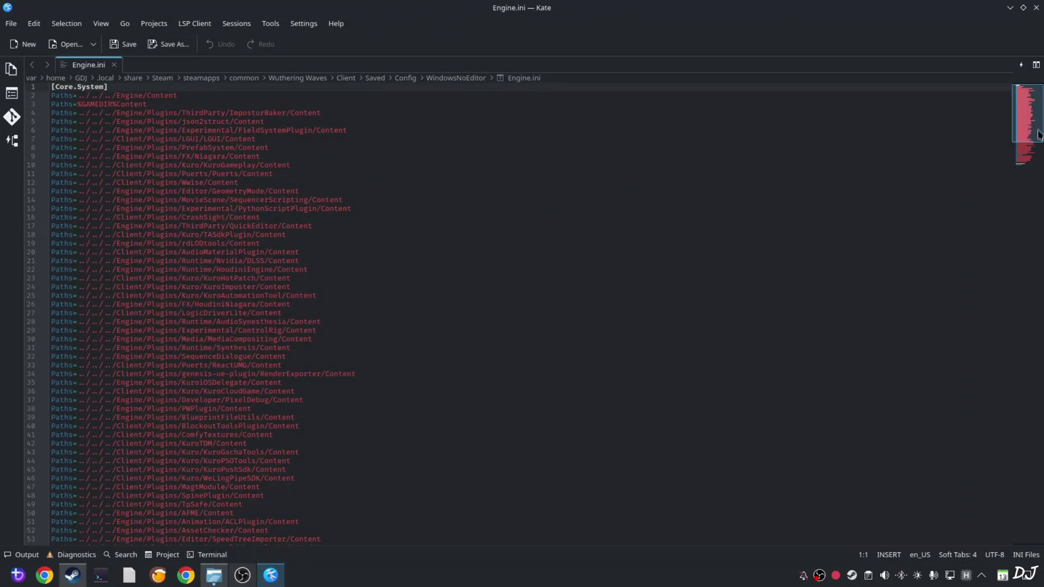
- Append a [SystemSettings] section with r.Streamline.DLSSG.Enable=1 and t.Streamline.Reflex.Enable=1 to the end of Engine.ini, save it and close the editor
click(187, 521)
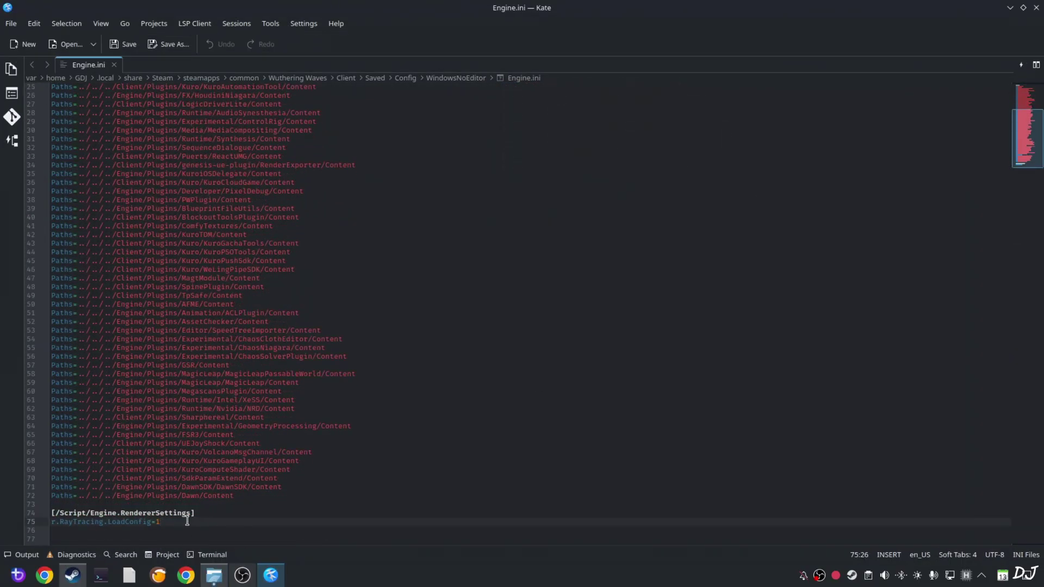
key(Return)
key(Return)
scroll(103, 530, down, 1)
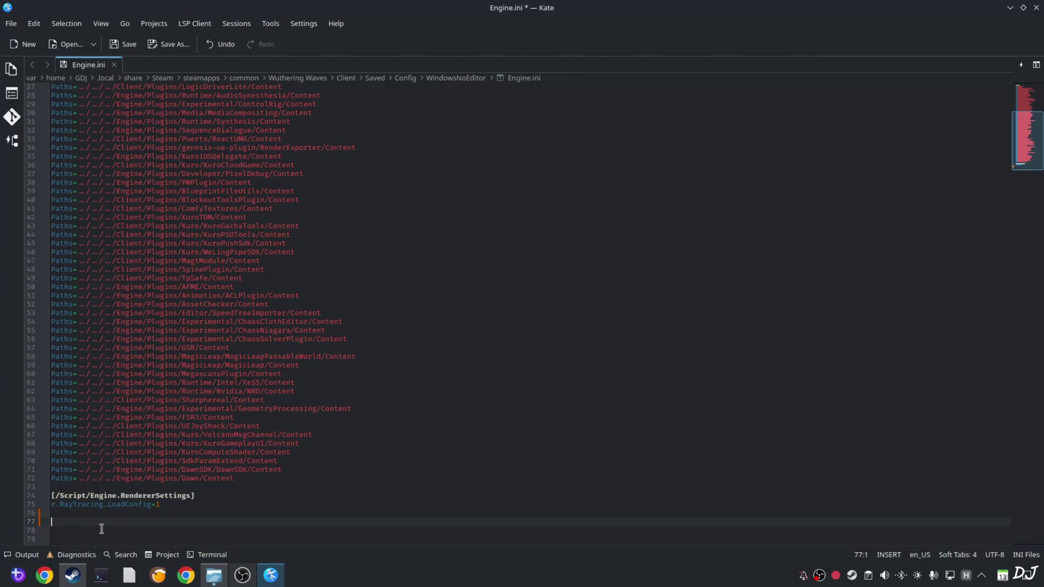
right_click(86, 523)
click(117, 419)
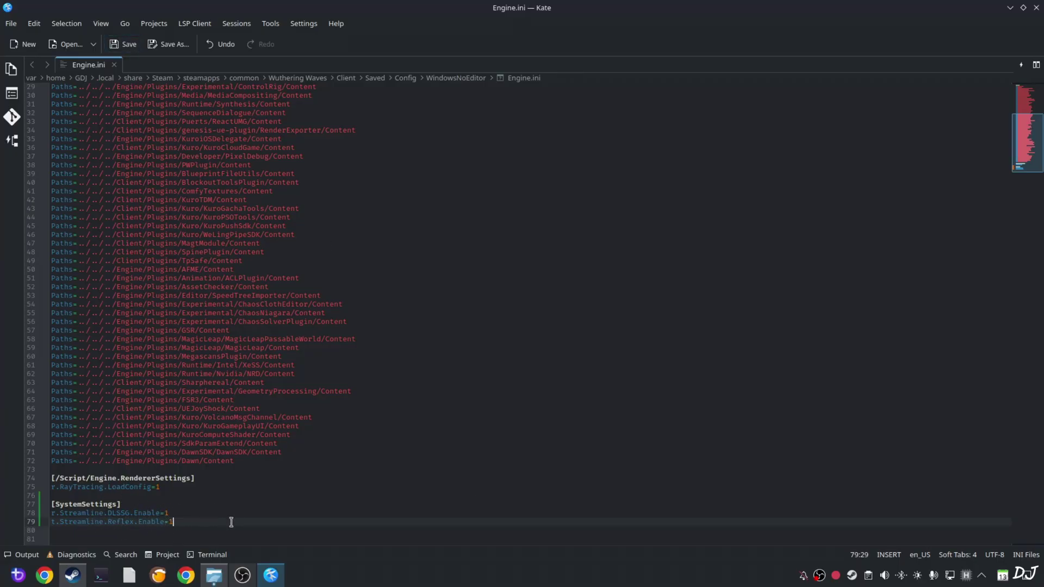
click(1037, 8)
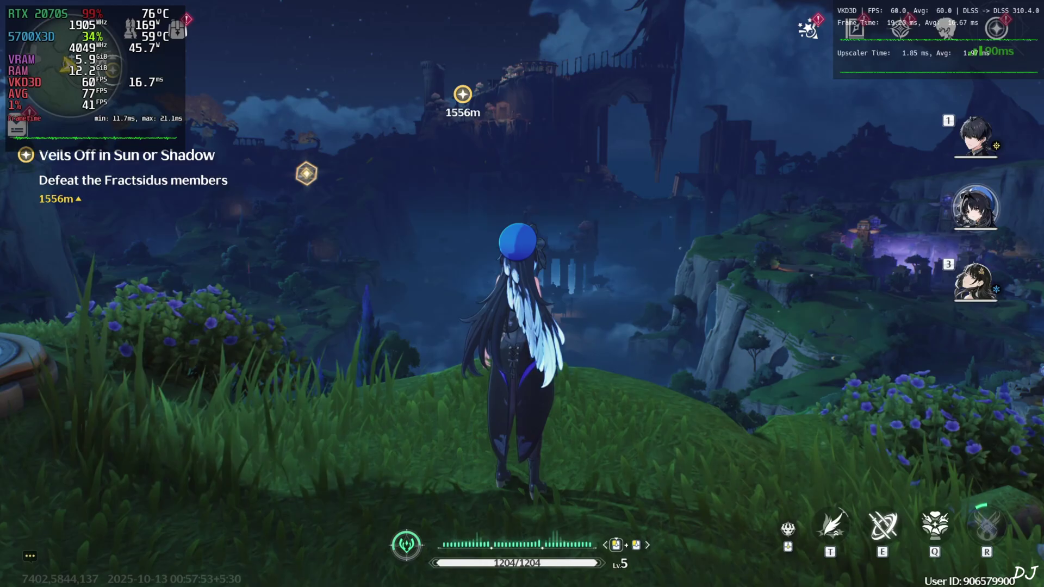
- Activate XeFG frame generation and its Debug View in the OptiScaler overlay, and close the overlay
key(Insert)
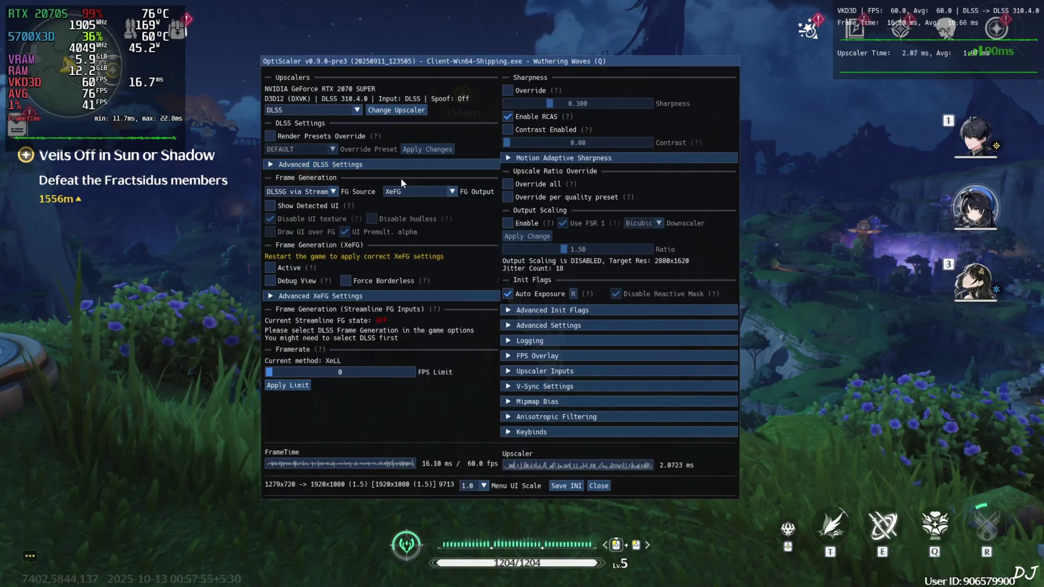
click(270, 267)
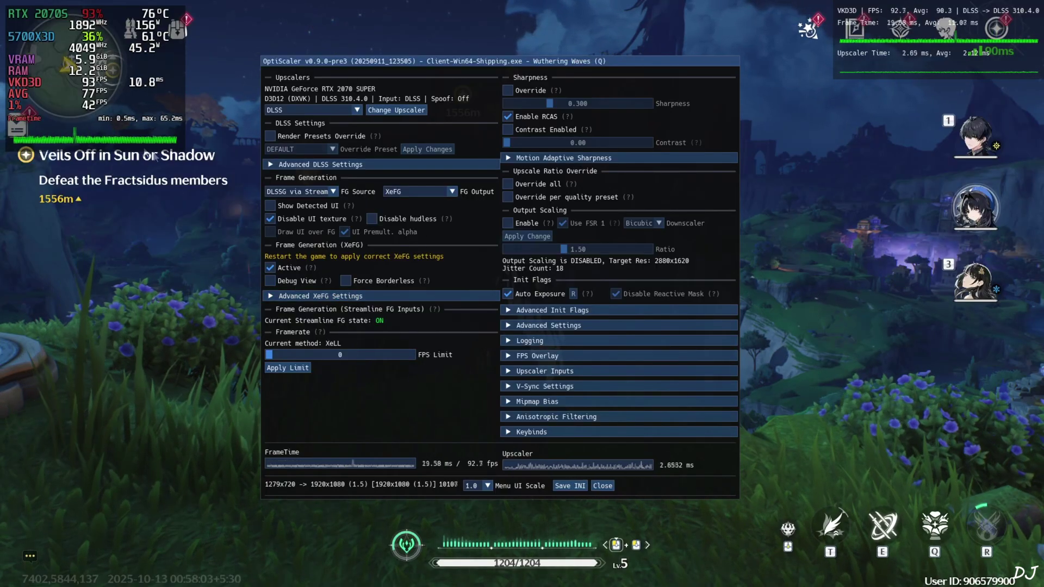
click(268, 282)
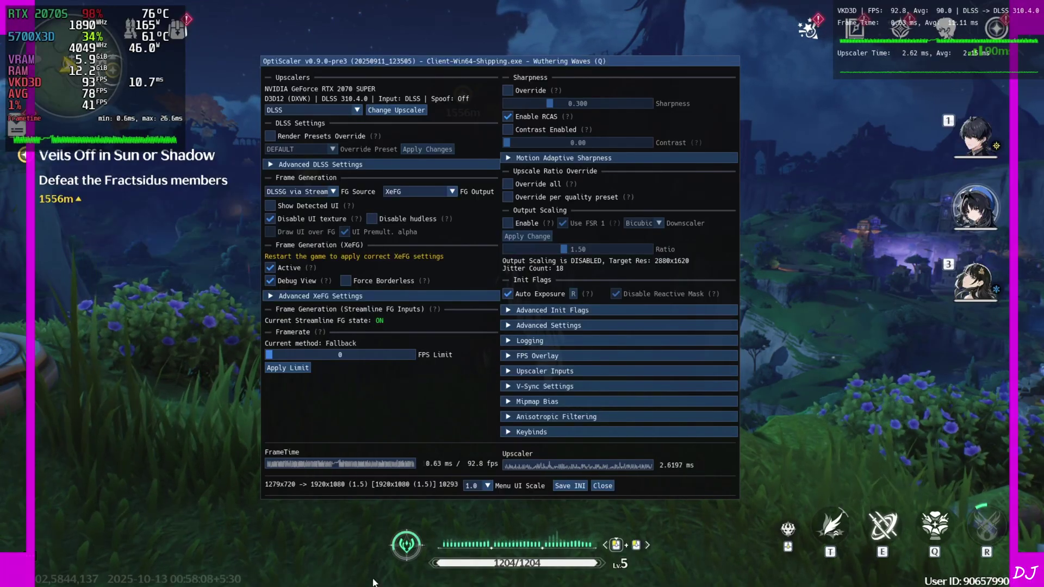
click(601, 487)
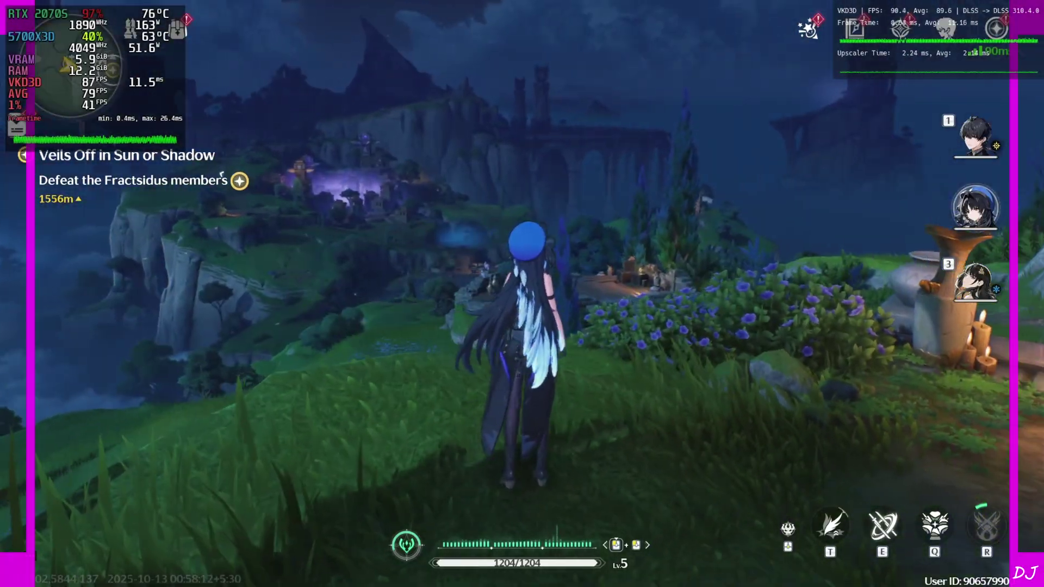
- Walk around in the game and recheck the XeFG frame generation state in the OptiScaler overlay
key(w)
key(w)
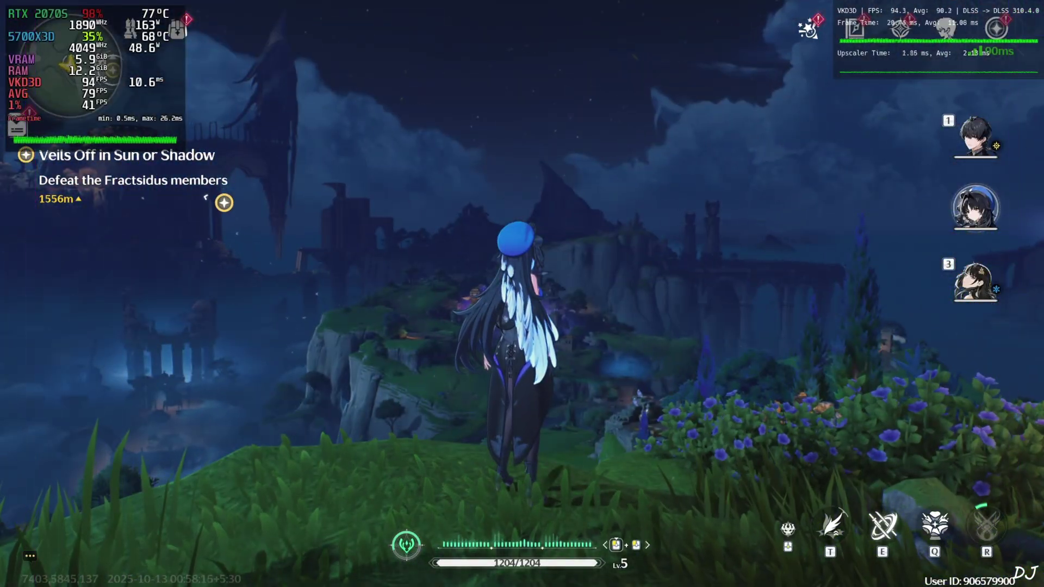
key(Insert)
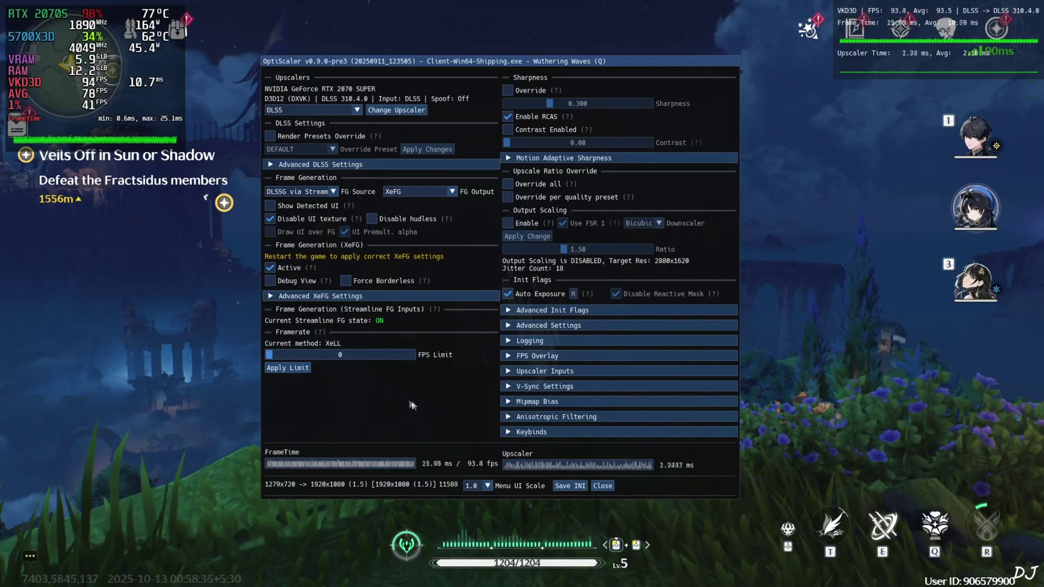
click(596, 486)
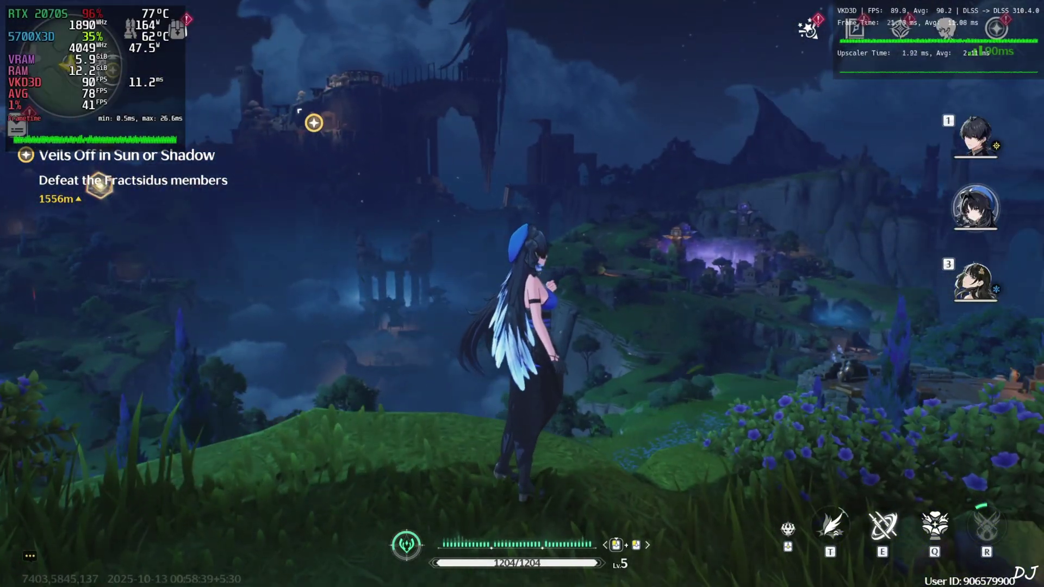
- Set the Frame Rate to 30 in the game's graphics settings and deactivate XeFG in OptiScaler
key(Escape)
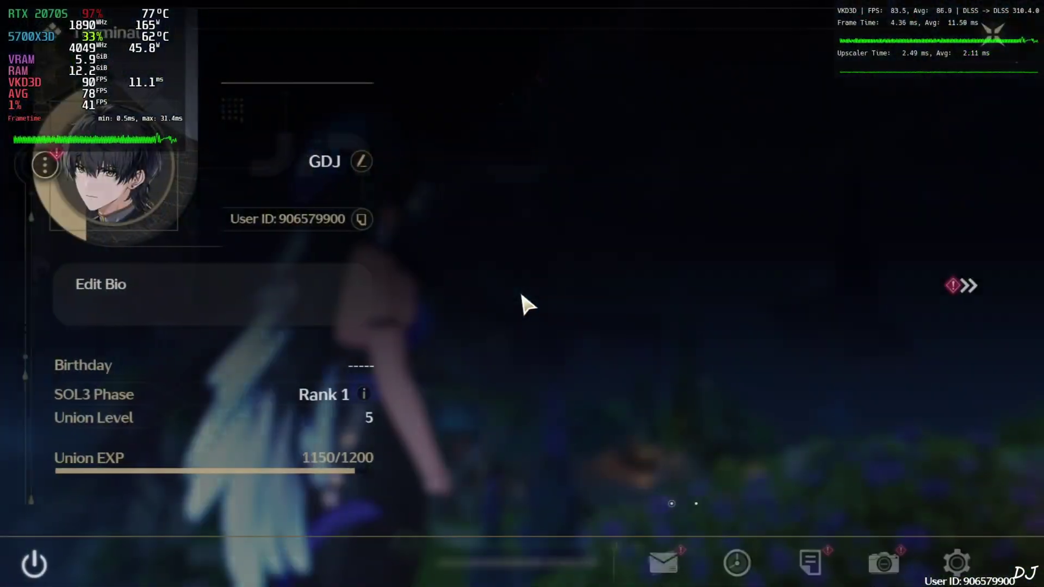
click(961, 566)
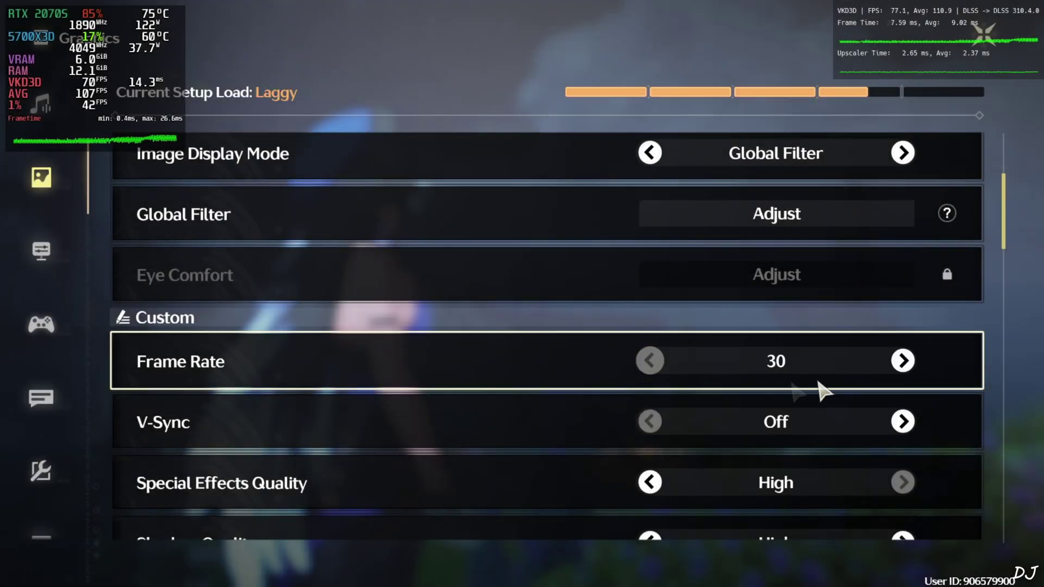
key(Escape)
key(Escape)
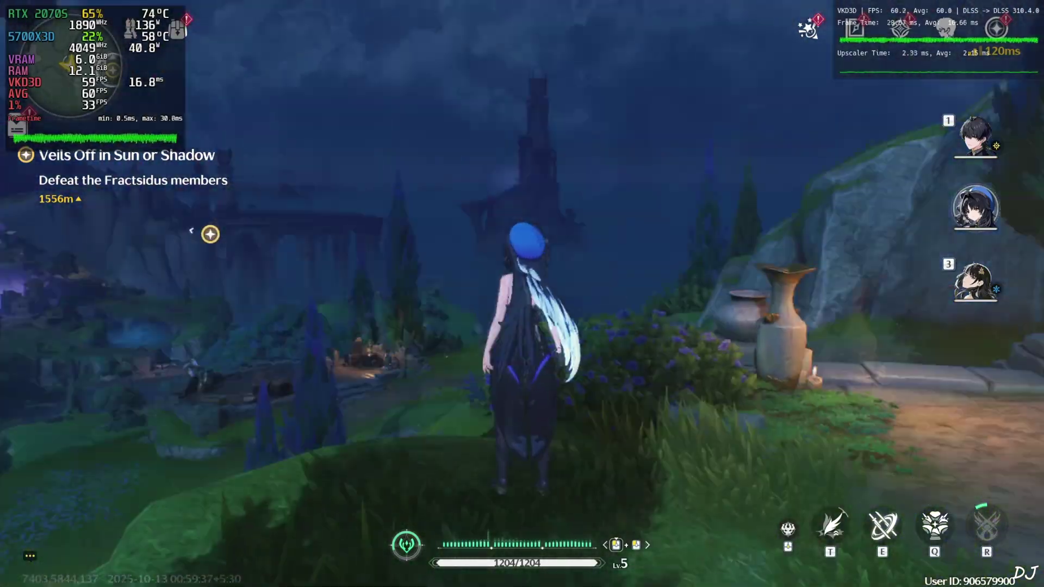
key(Insert)
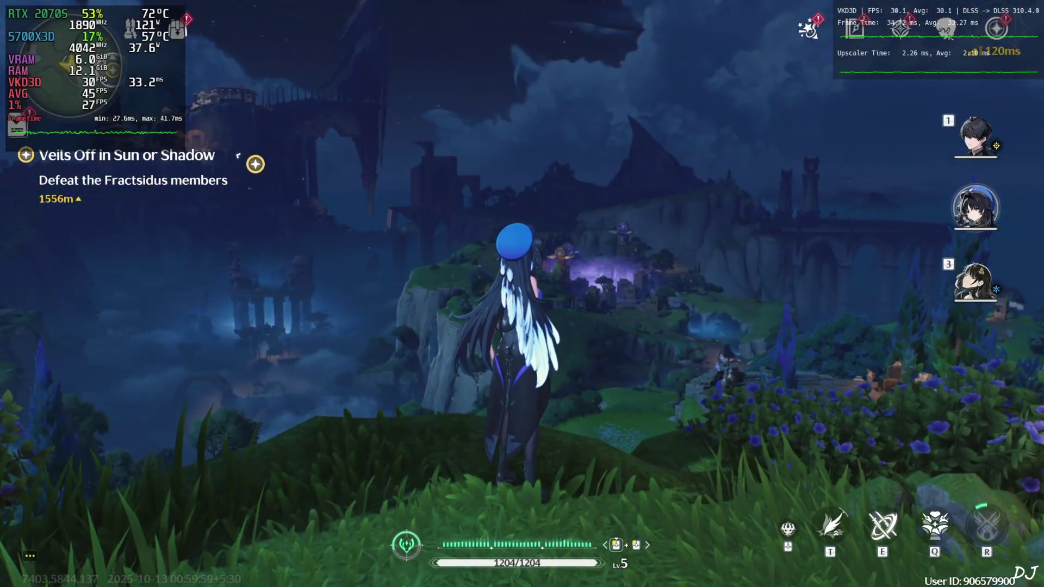
- Set the Frame Rate to 120 in the game's graphics settings and reactivate XeFG in OptiScaler
key(Escape)
click(965, 564)
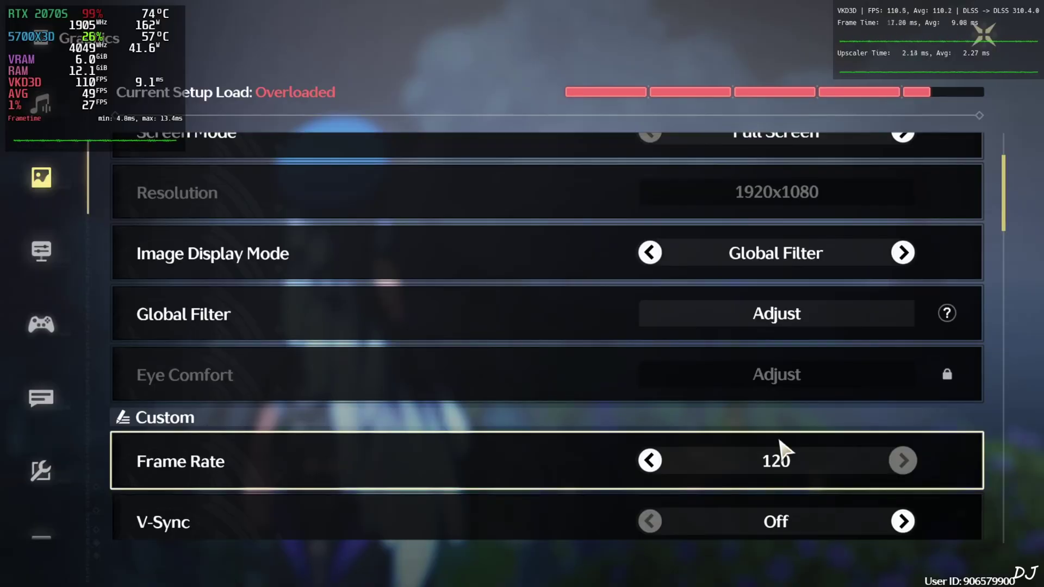
key(Insert)
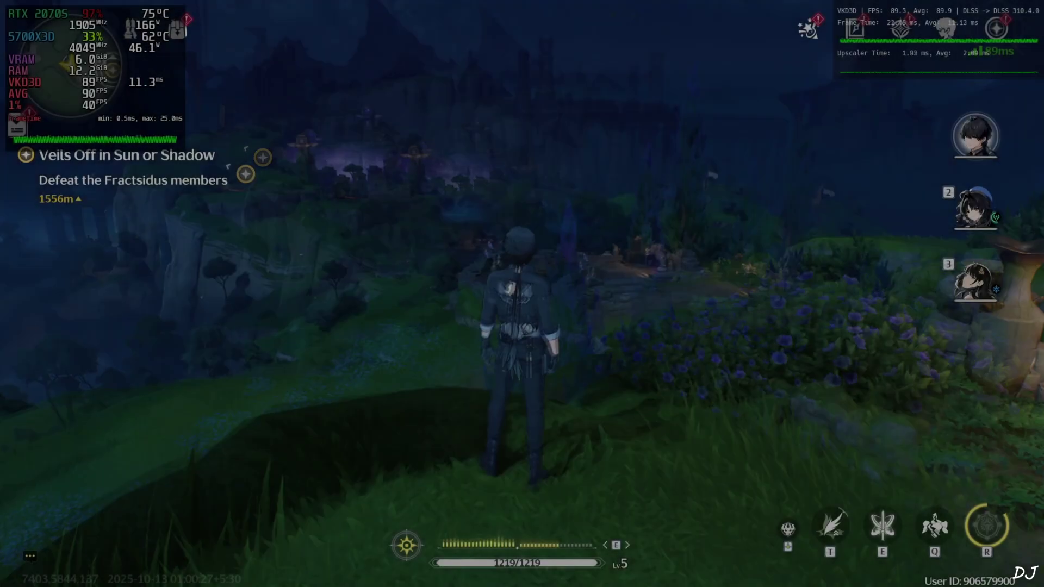
- Test performance with frame generation by running off the hill, gliding and flying over the valley, and landing beside the wolf pack
key(w)
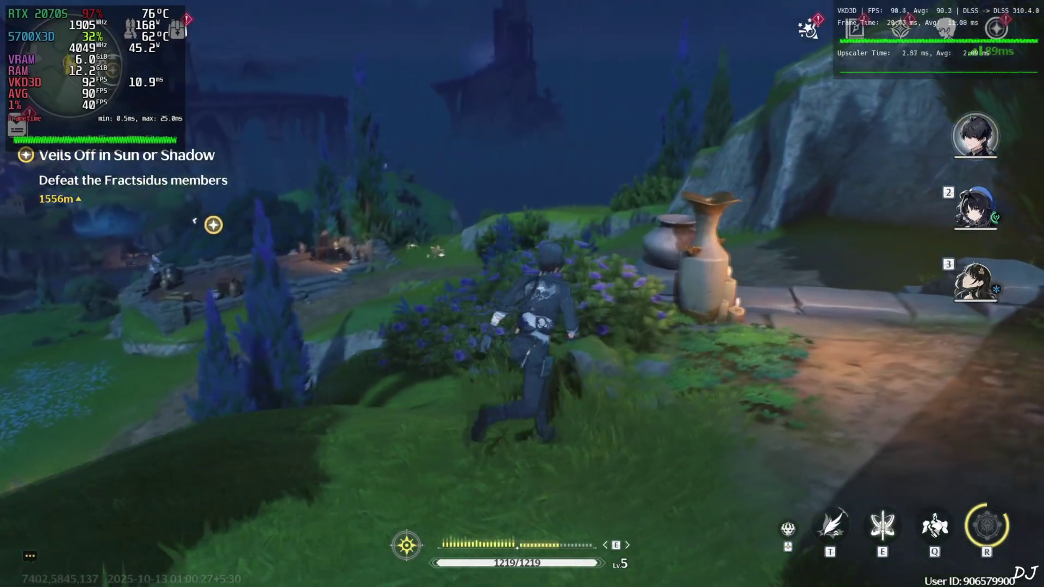
key(space)
key(space)
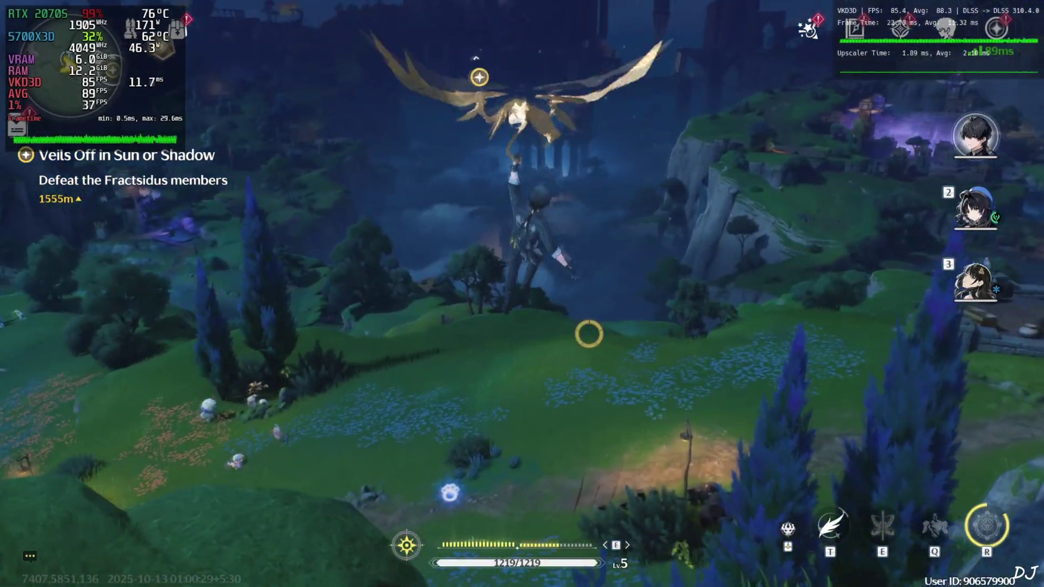
key(t)
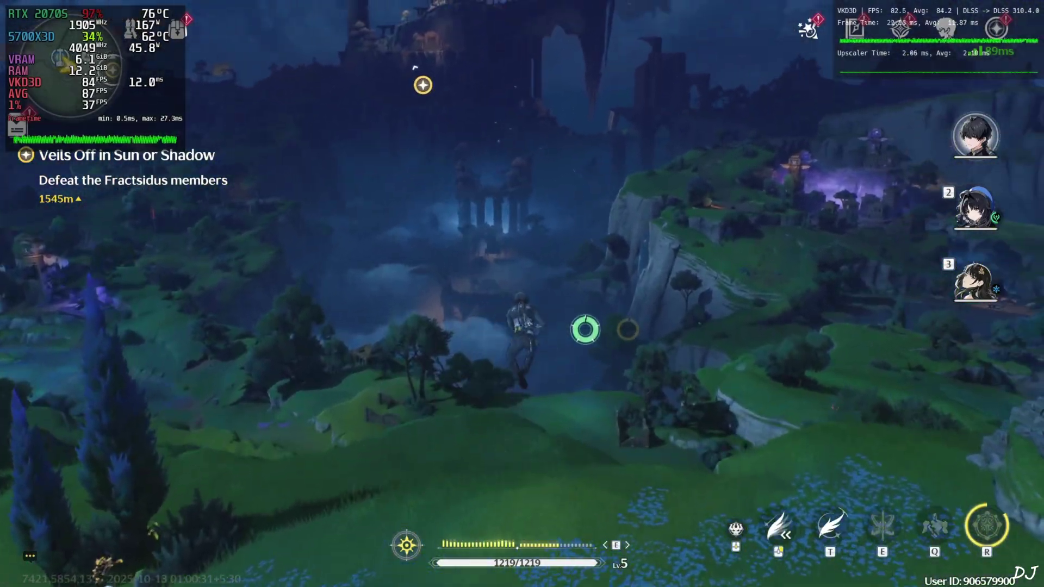
key(space)
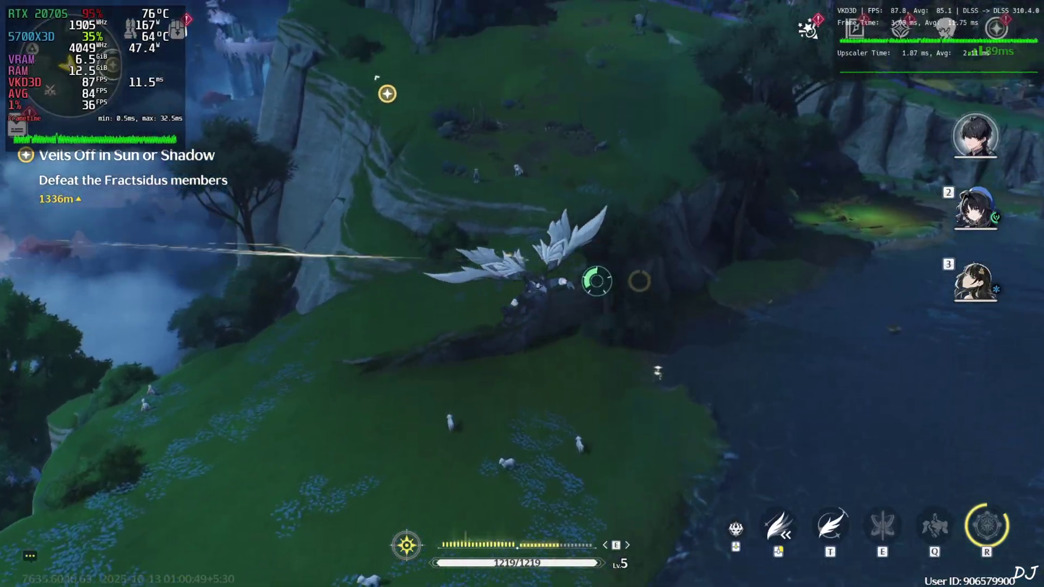
right_click(522, 294)
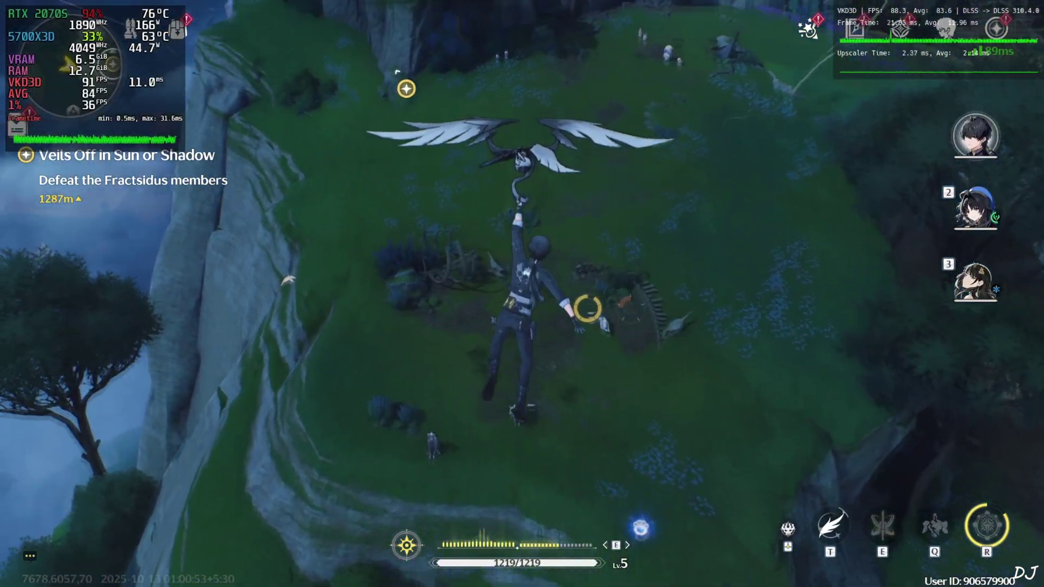
key(space)
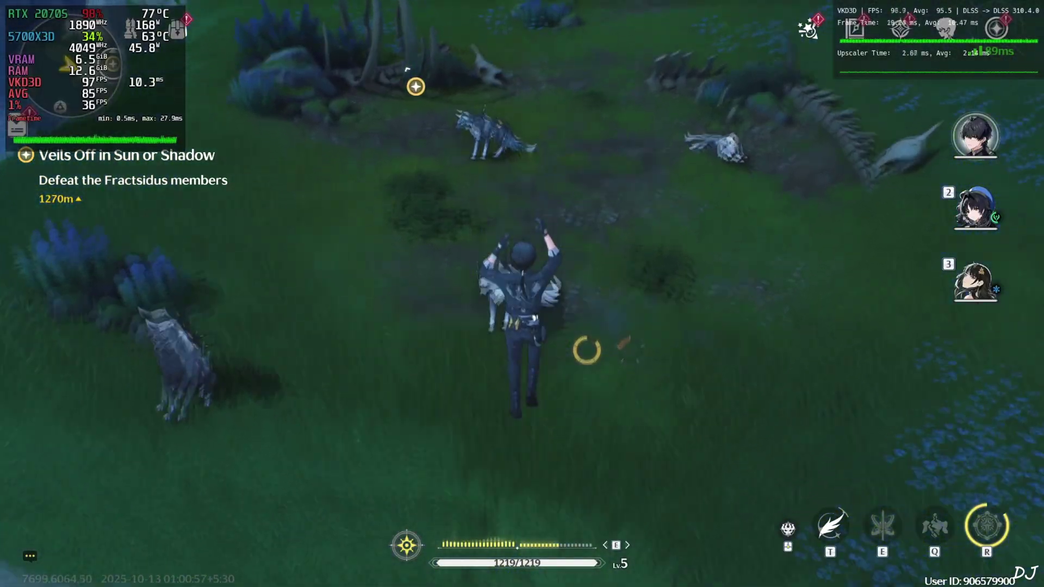
key(w)
key(w)
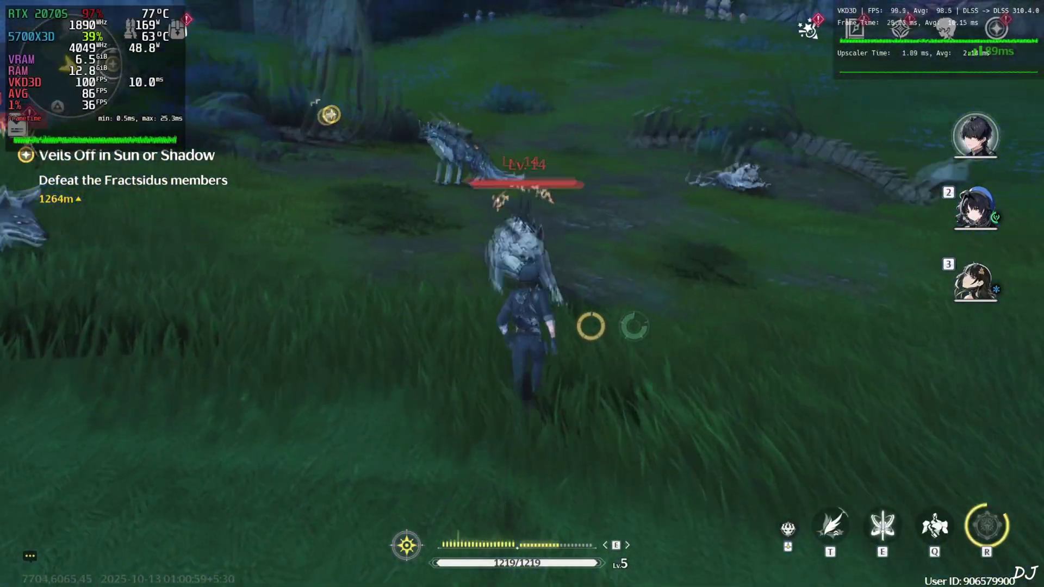
- Engage the wolf pack with the first character's Q ability and basic attacks
key(q)
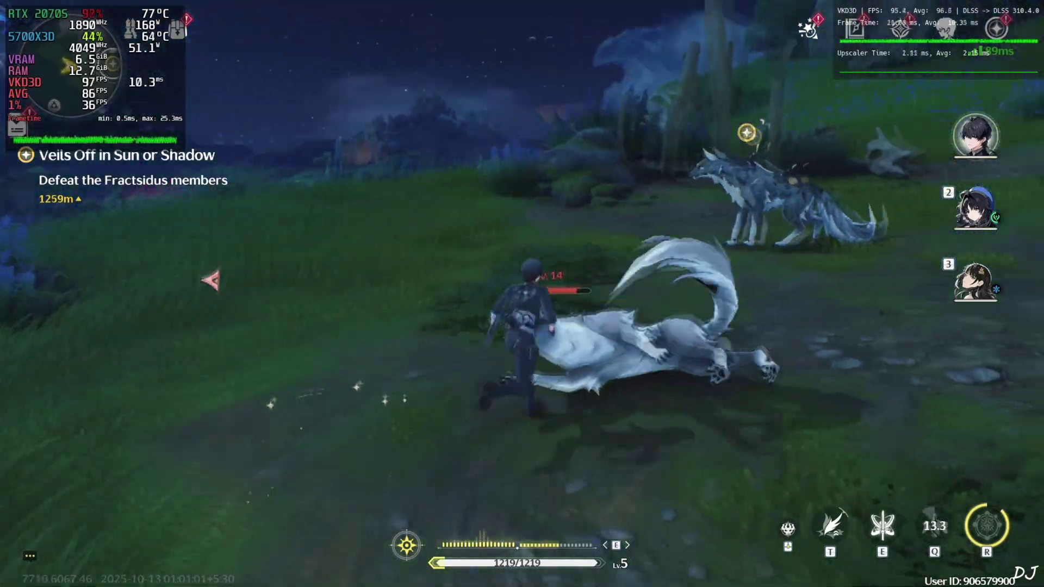
key(w)
click(522, 294)
click(522, 293)
- Switch to the second team character and fight the wolves with repeated basic attacks
key(2)
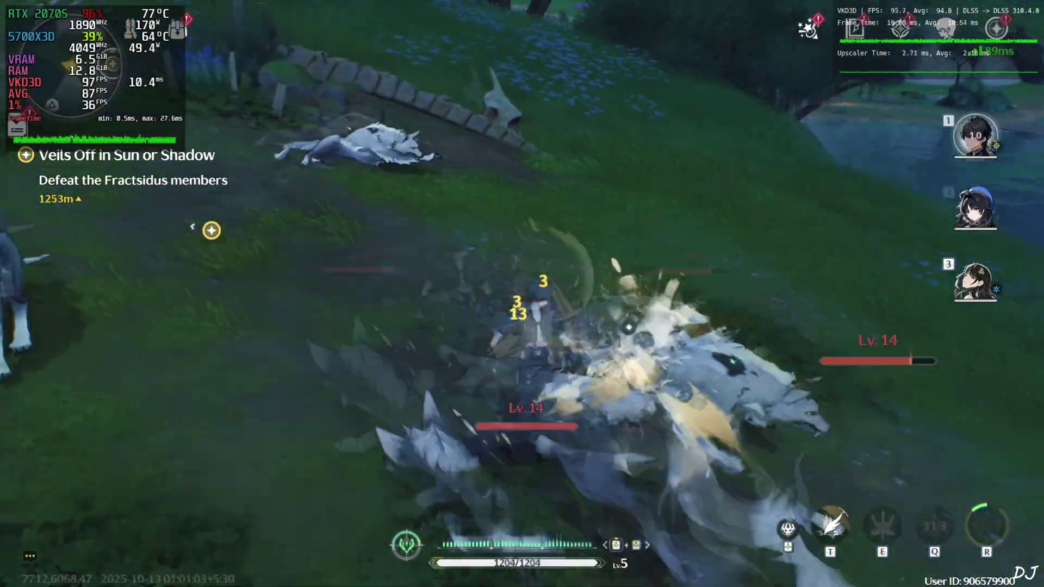
click(522, 294)
click(522, 293)
click(522, 294)
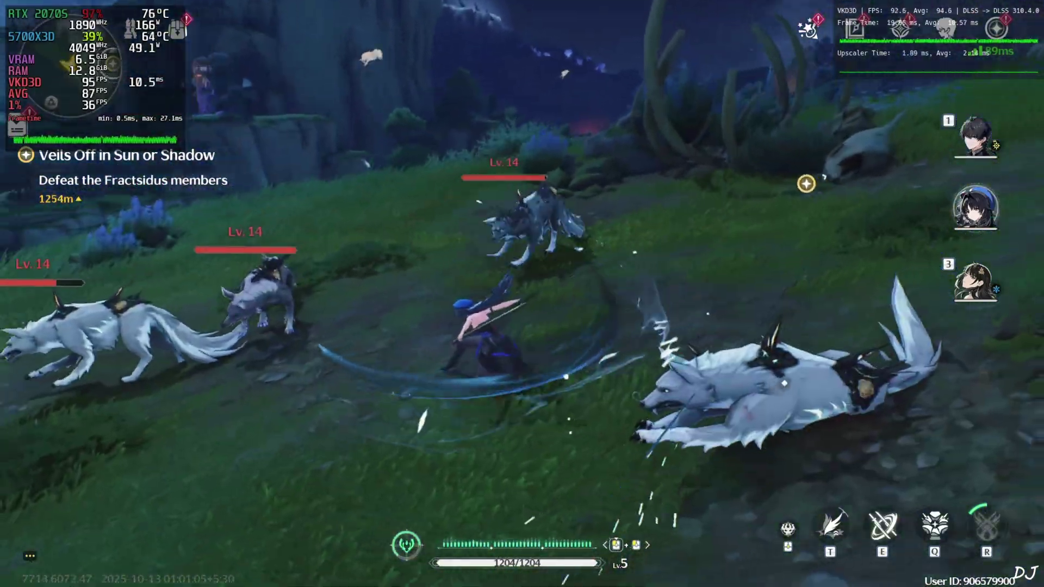
click(522, 294)
click(521, 293)
click(521, 293)
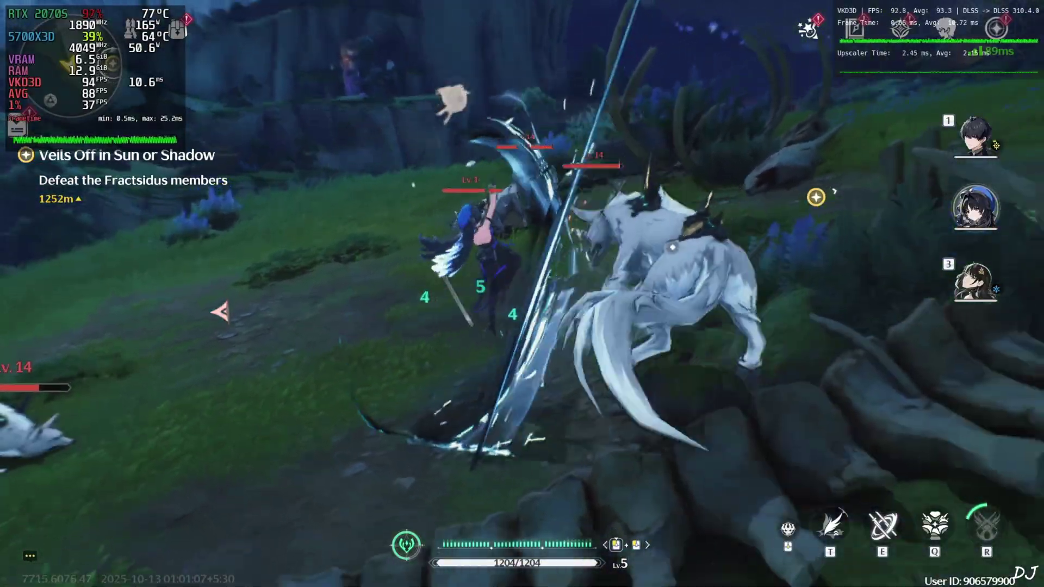
click(522, 293)
click(522, 293)
click(522, 294)
click(522, 293)
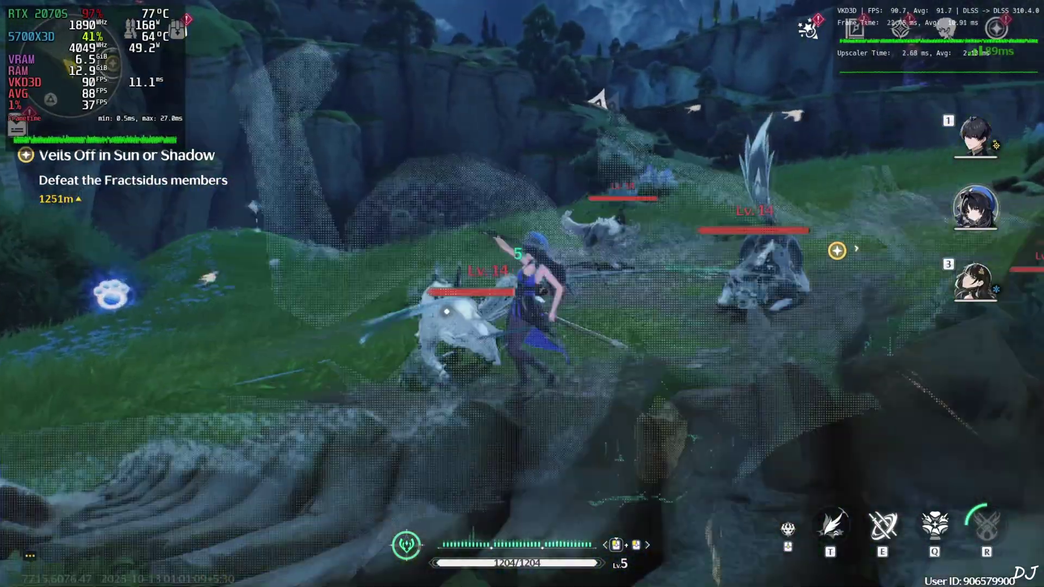
click(522, 294)
click(522, 293)
click(522, 293)
click(522, 294)
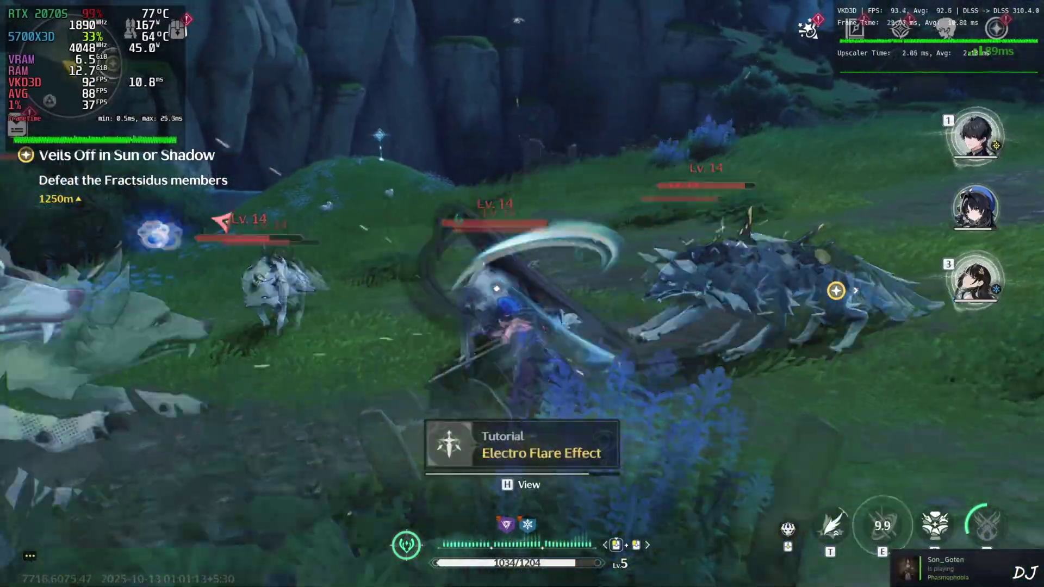
click(522, 293)
click(522, 294)
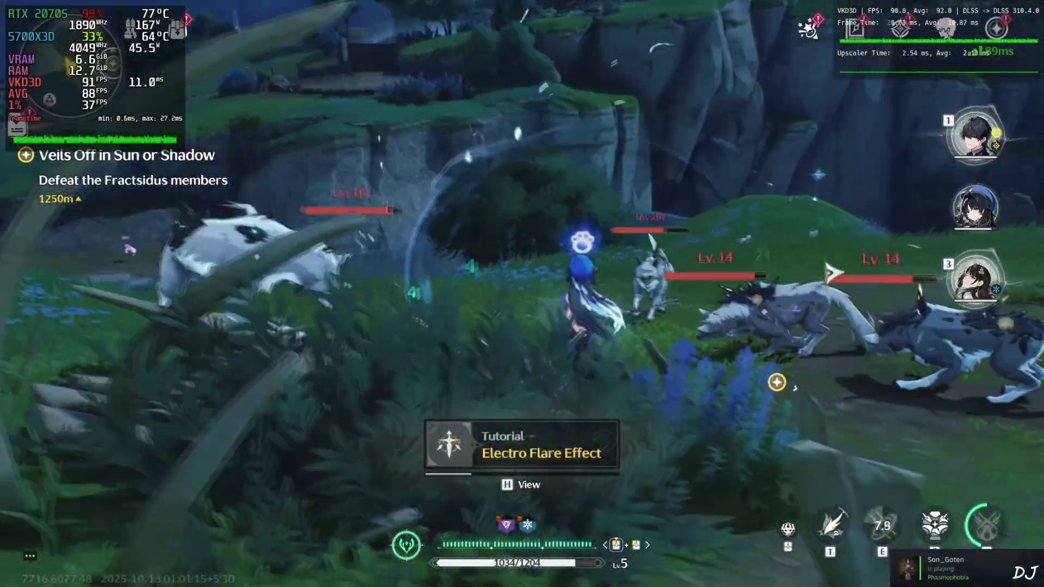
click(522, 293)
click(521, 293)
click(522, 294)
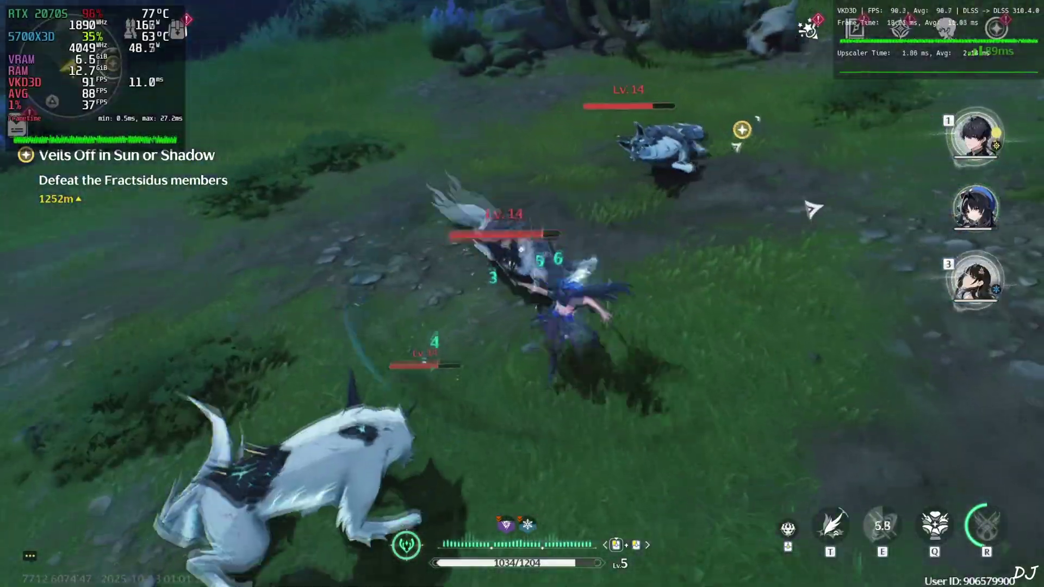
- Switch to the third team character and keep attacking the wolves
key(3)
click(521, 294)
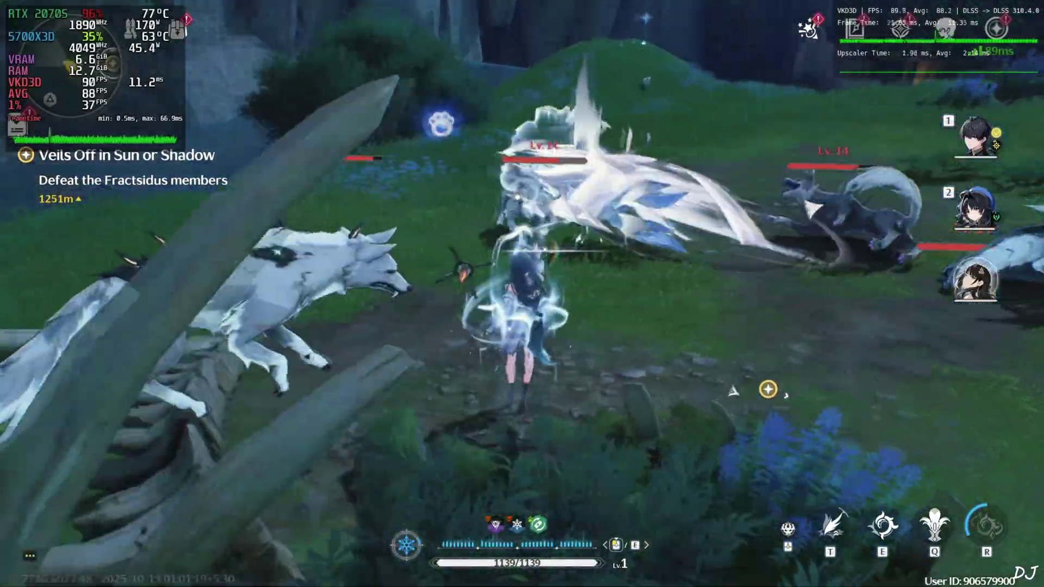
click(522, 293)
click(522, 294)
click(521, 293)
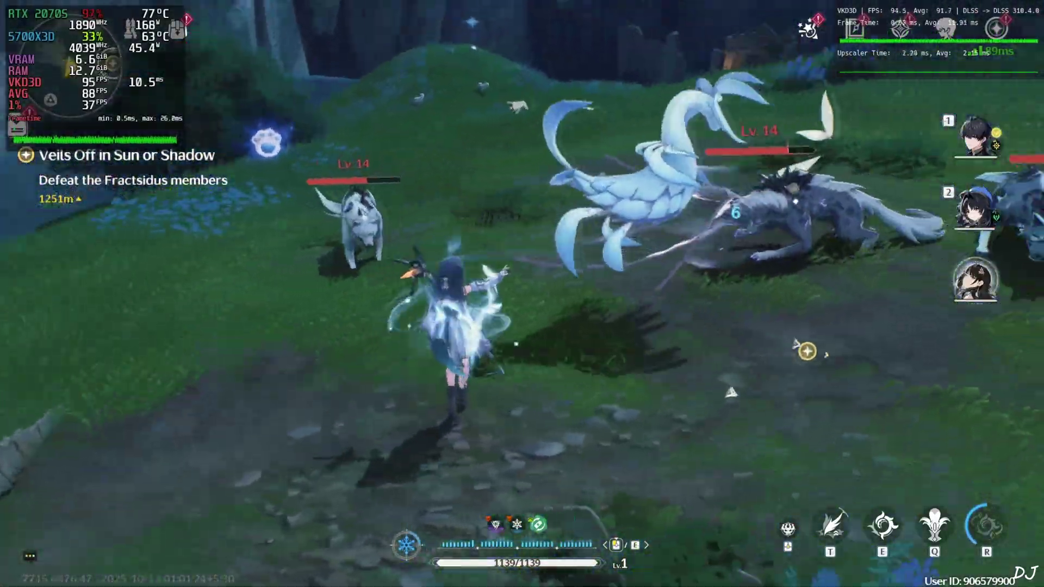
click(522, 294)
click(521, 294)
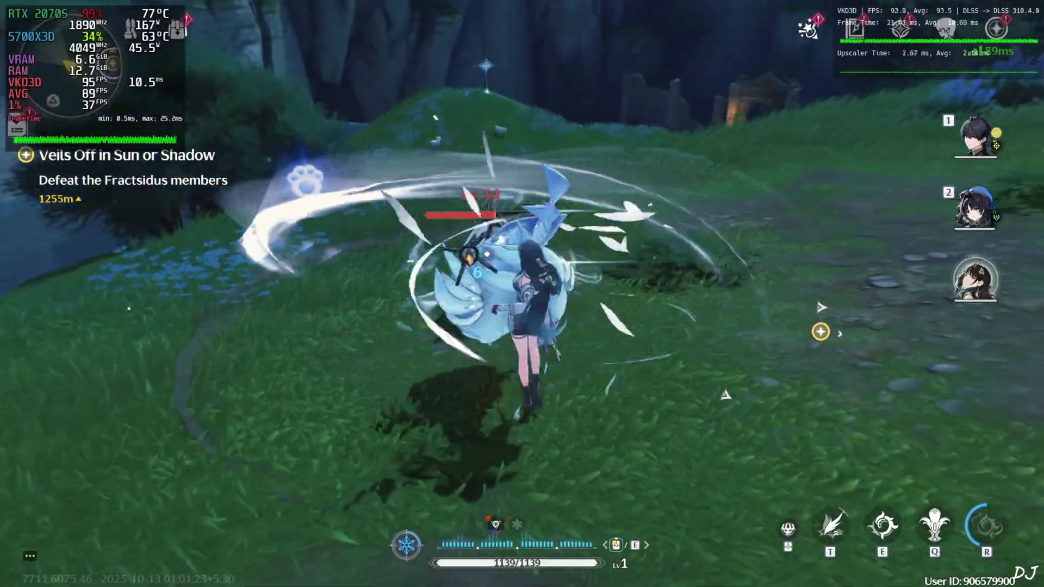
click(522, 294)
click(522, 294)
click(522, 293)
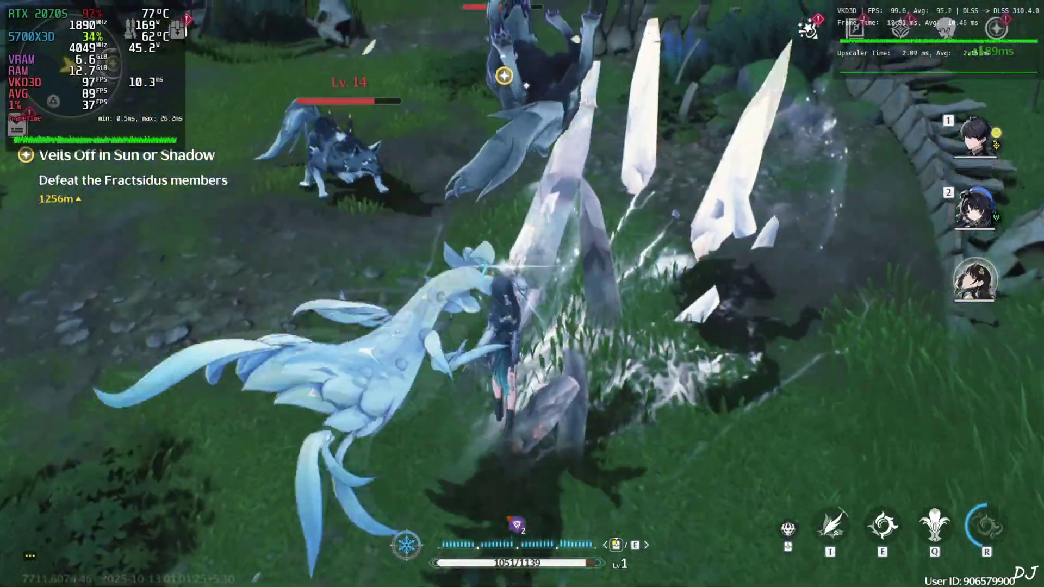
- Switch back to the first team character, unleash the R ultimate ability and attack the remaining wolves
key(1)
key(r)
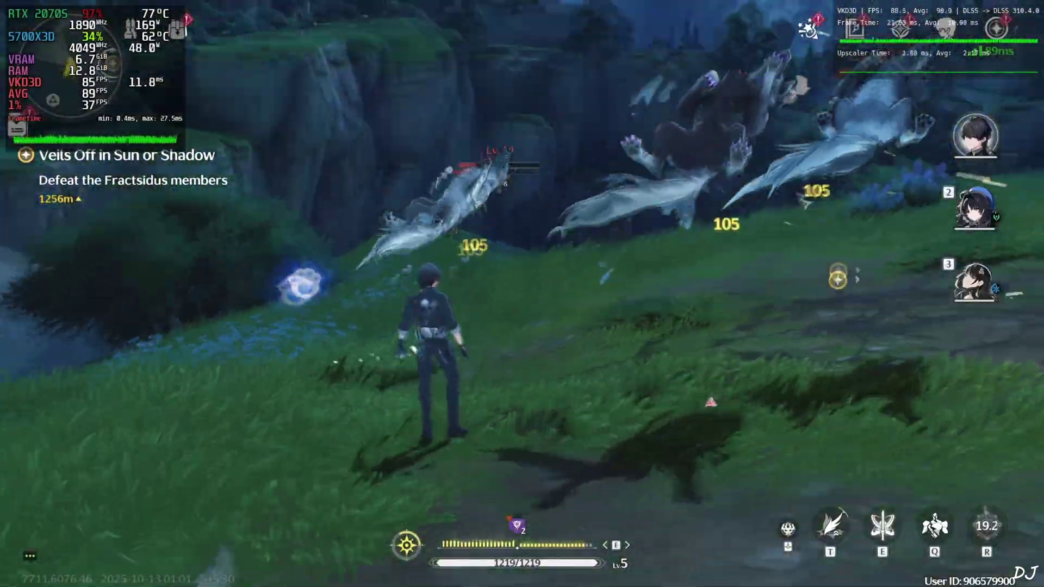
click(521, 293)
click(521, 294)
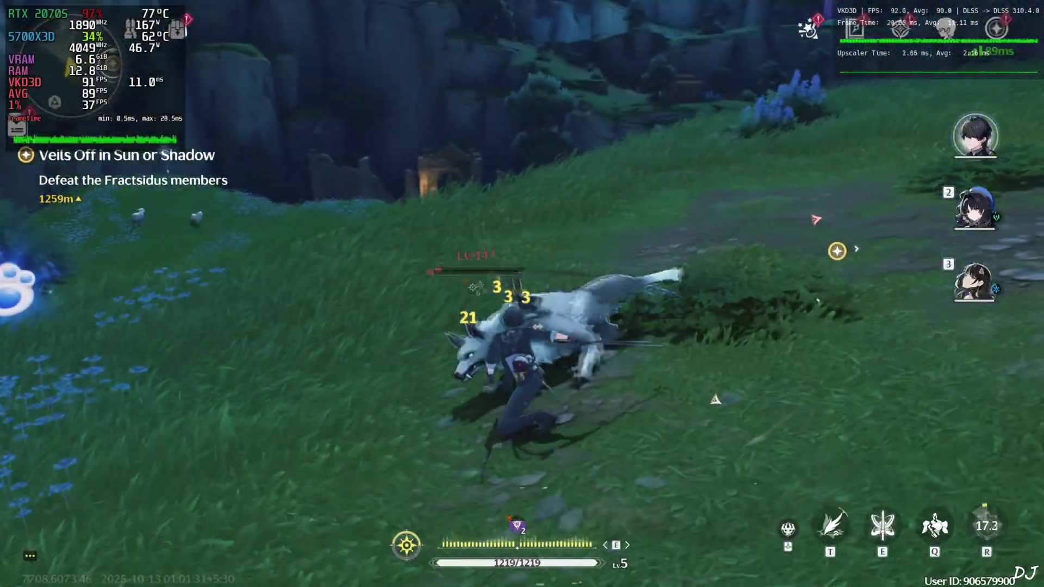